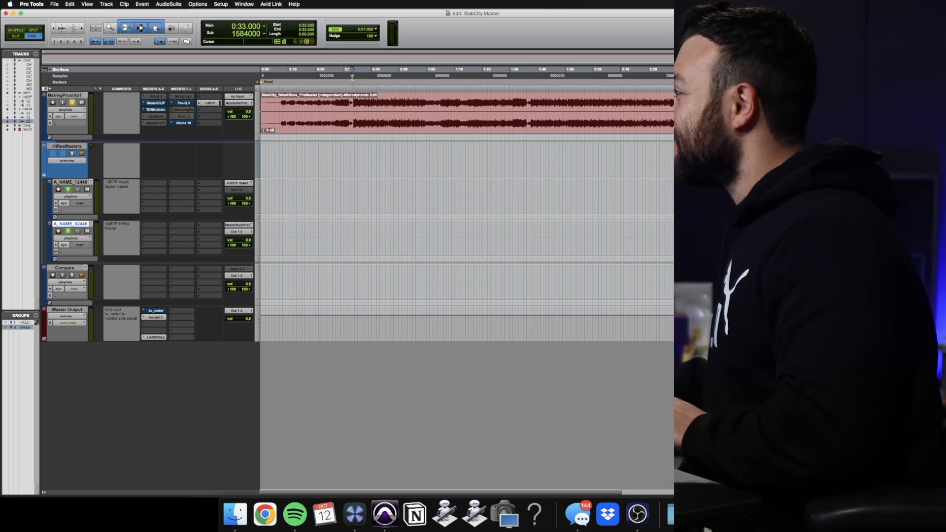
Play the song from around 0:33 and examine its low end in the Insight spectrum analyzer on the Master Output
key("space")
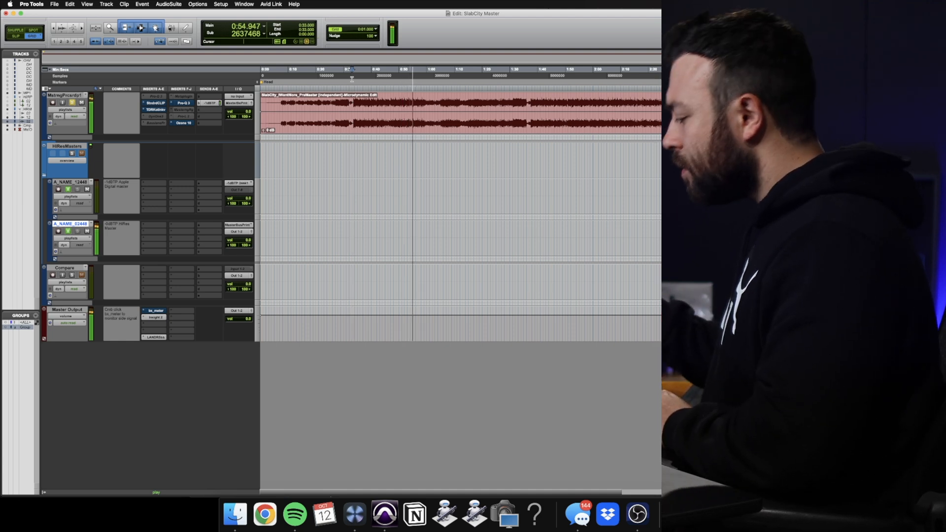
key("space")
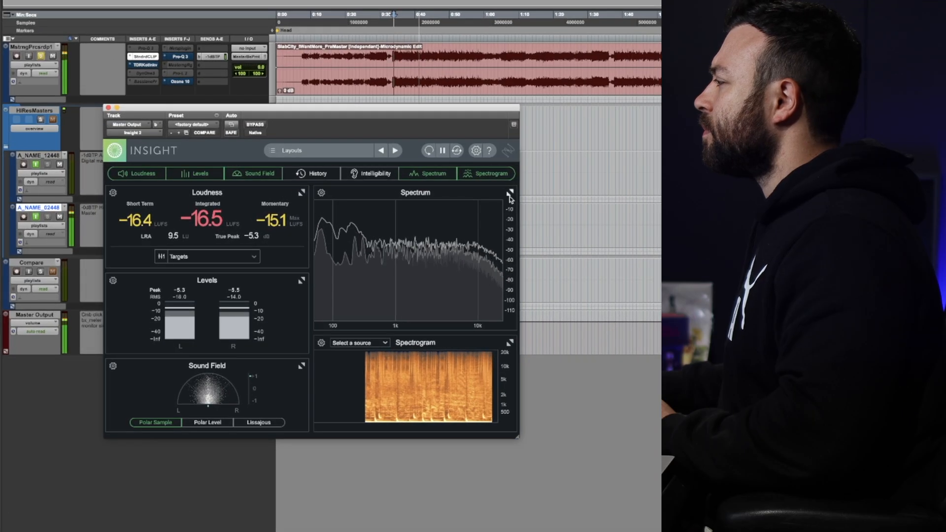
left_click(510, 194)
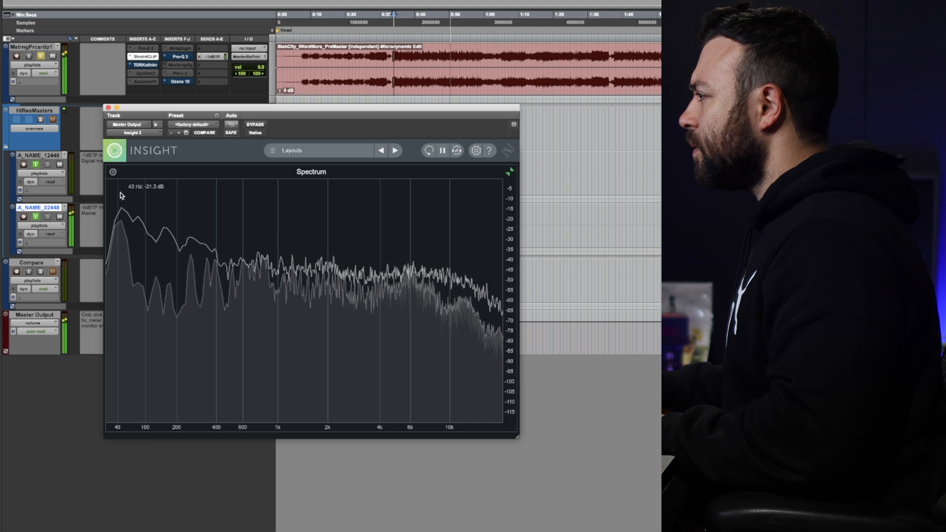
key("space")
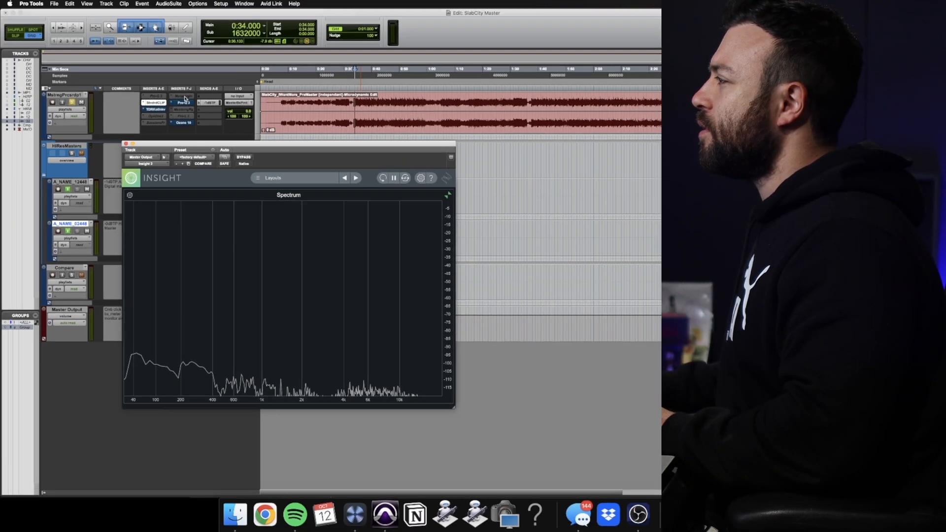
Insert the Sontec MES-432D9D equalizer in insert slot F of the pre-master audio track and position its window below the track
left_click(171, 97)
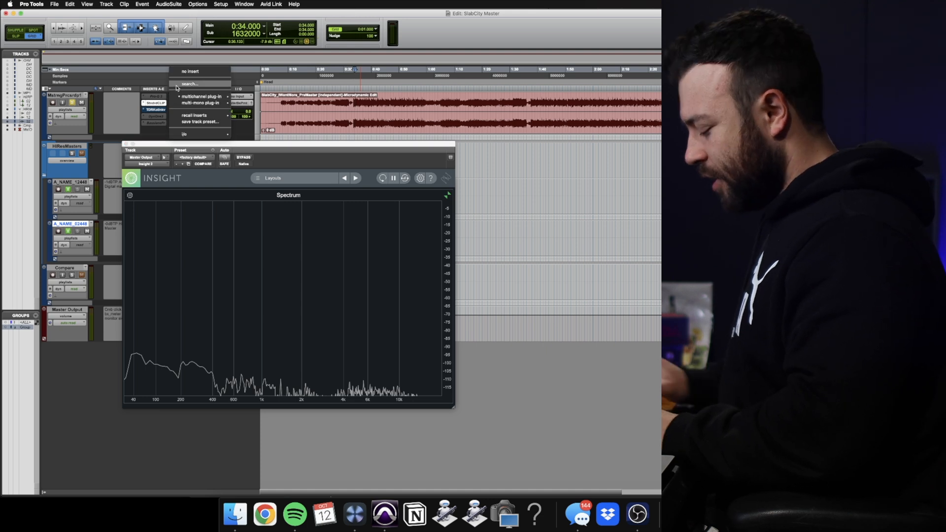
type("432")
key("Return")
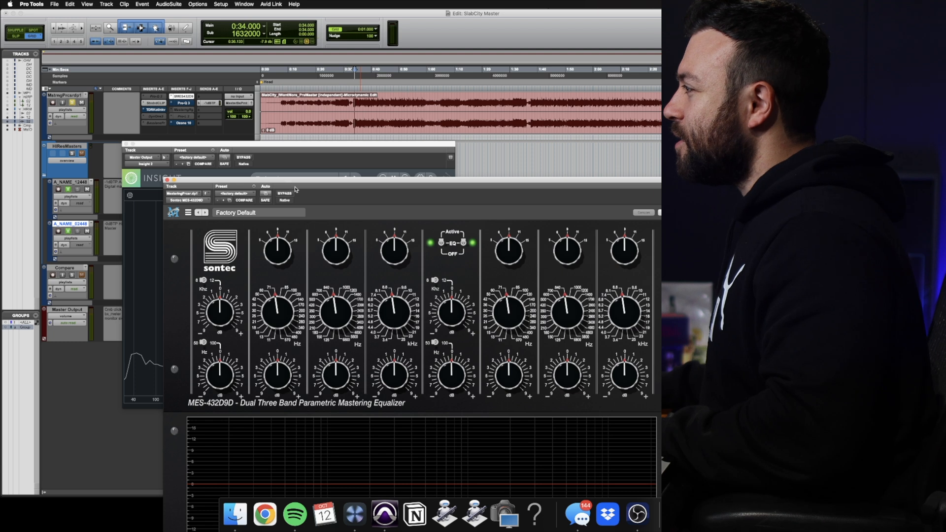
left_click_drag(328, 183, 280, 89)
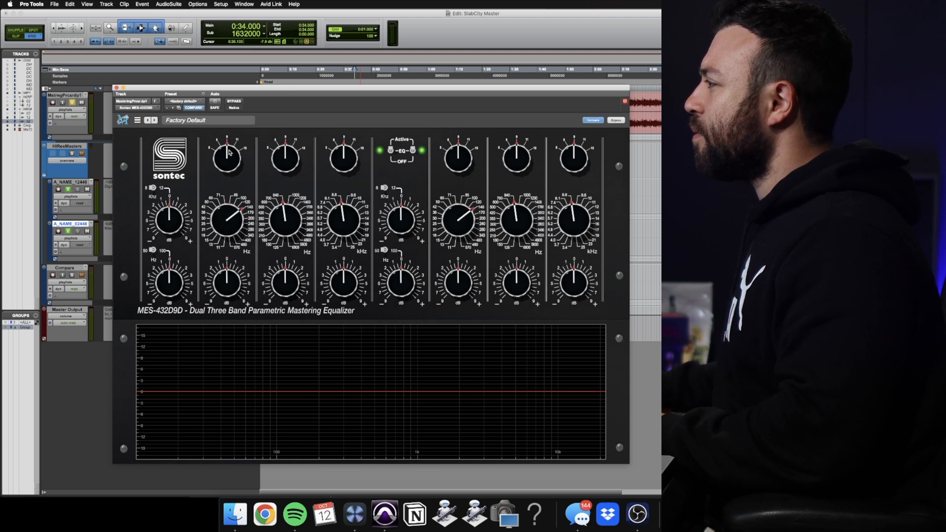
left_click_drag(357, 88, 316, 143)
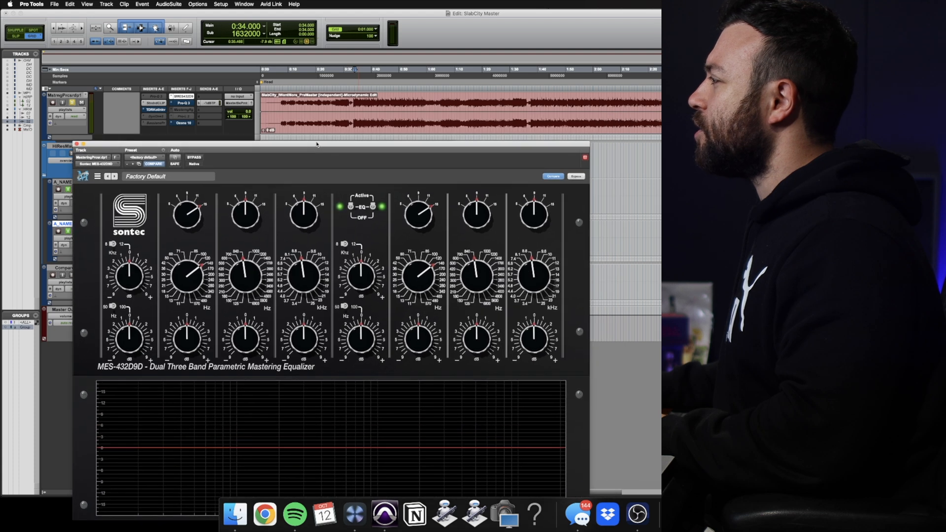
Set the Sontec equalizer to the Aggressive Analog Model and check its channel link and model options
right_click(137, 208)
left_click(146, 237)
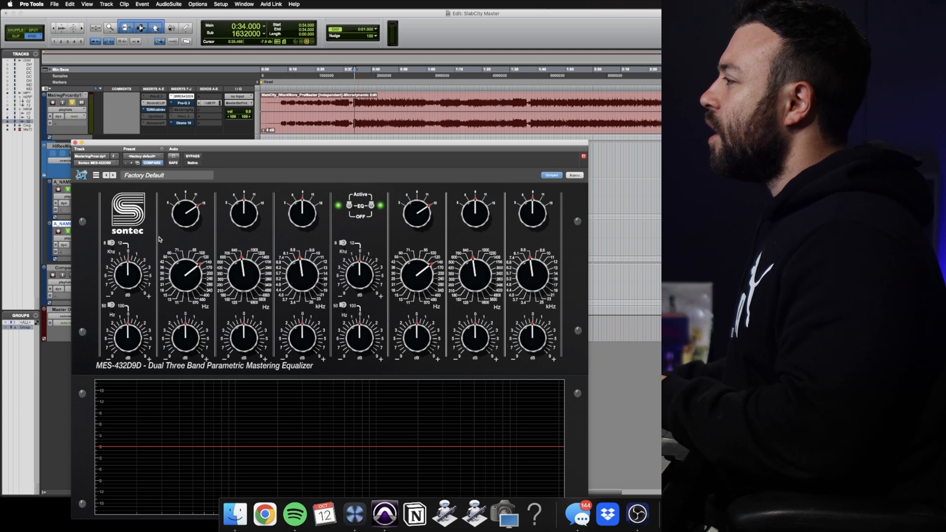
right_click(131, 230)
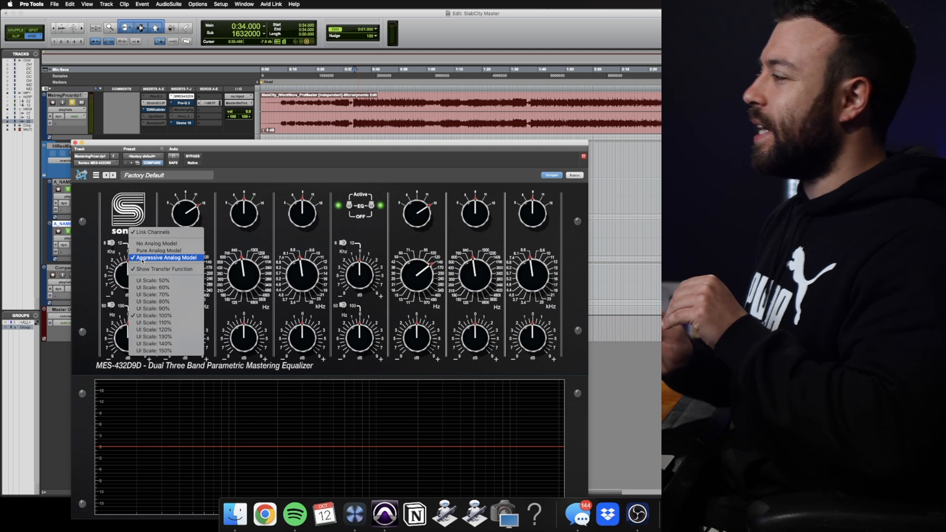
left_click(252, 167)
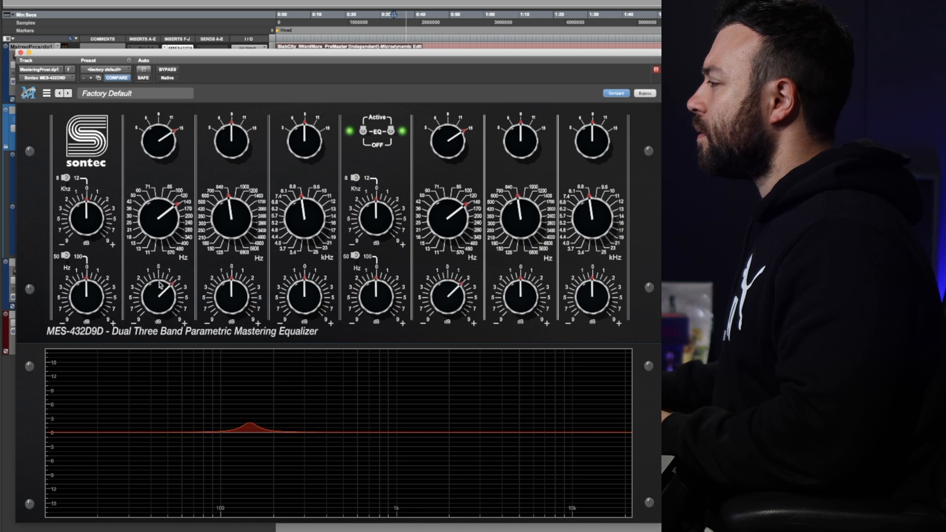
Select a short passage of the song around 0:36, zoom in, and compare the sound with the equalizer bypassed and active
left_click(170, 71)
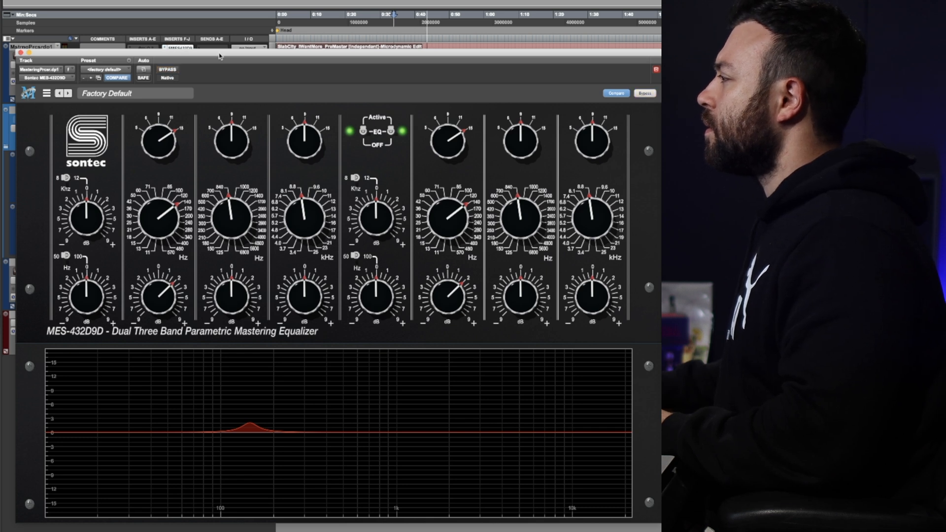
left_click_drag(219, 56, 240, 130)
left_click_drag(402, 16, 413, 20)
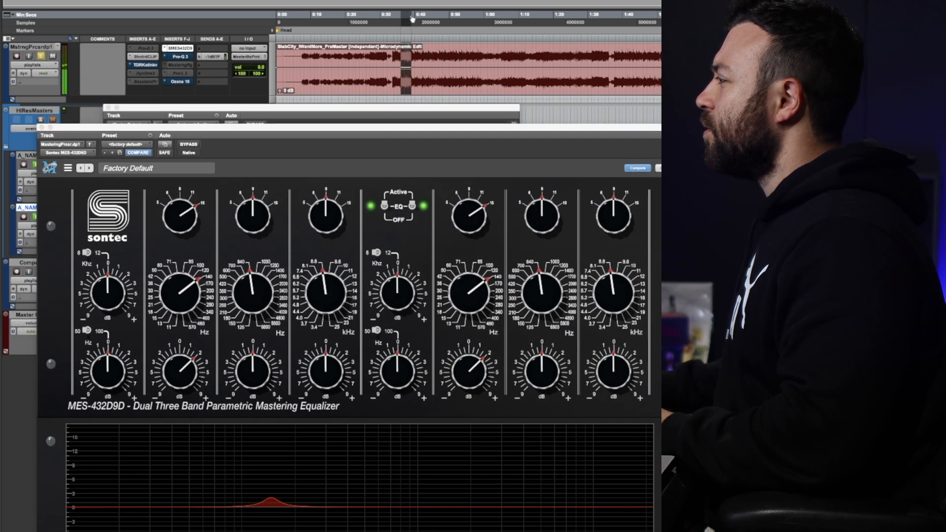
key("t")
key("t")
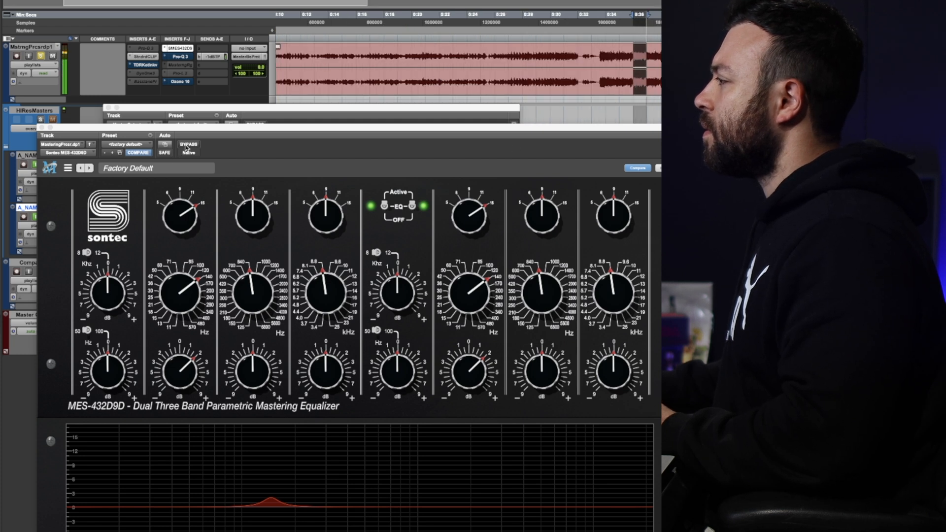
left_click(187, 145)
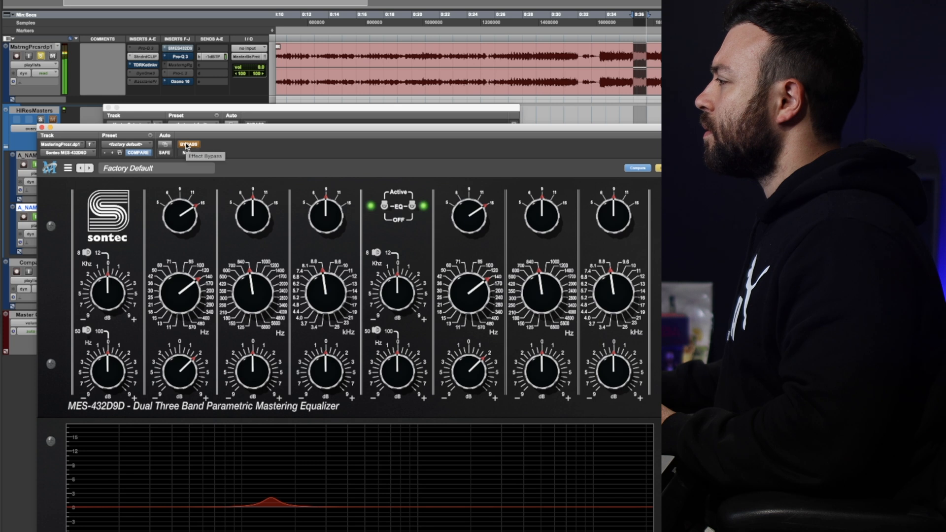
left_click_drag(190, 128, 188, 105)
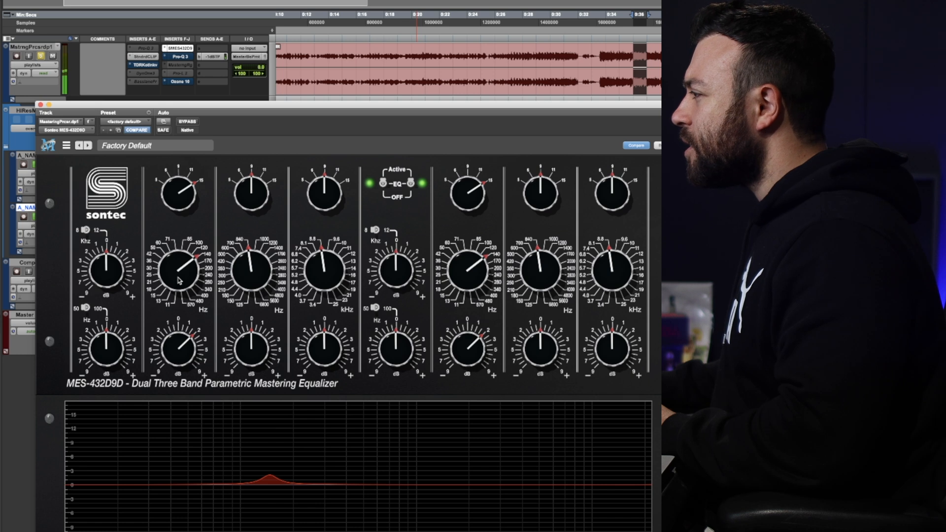
Lower the equalizer's low-band frequency to 120 Hz and cut the low shelf slightly, comparing with bypass
left_click_drag(179, 280, 179, 283)
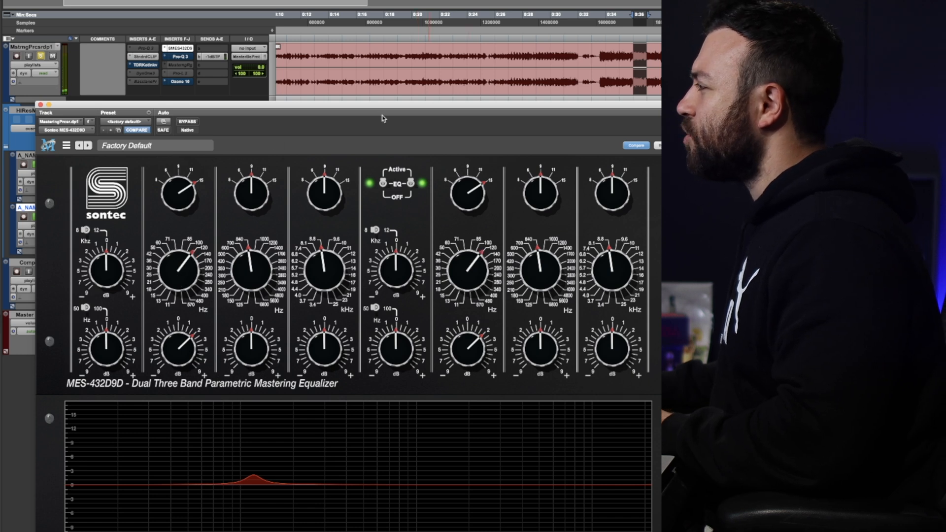
left_click(187, 121)
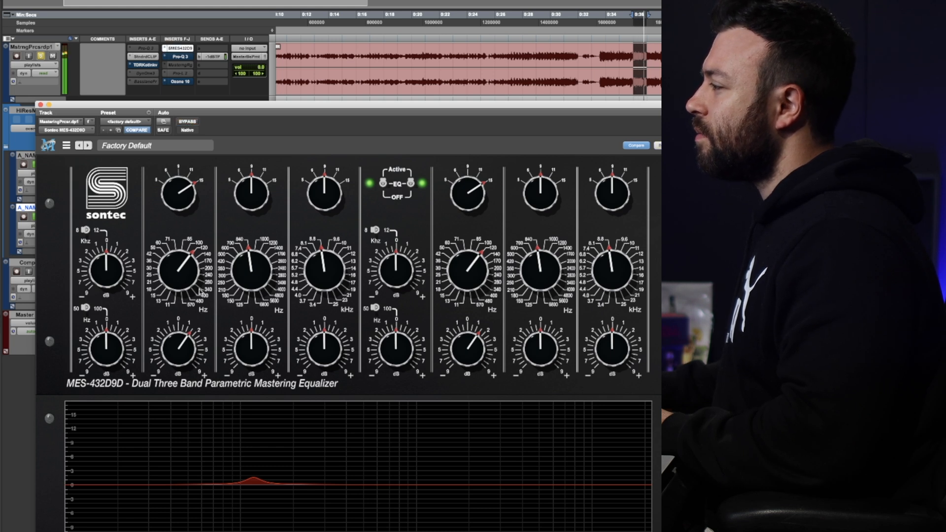
left_click_drag(103, 345, 103, 349)
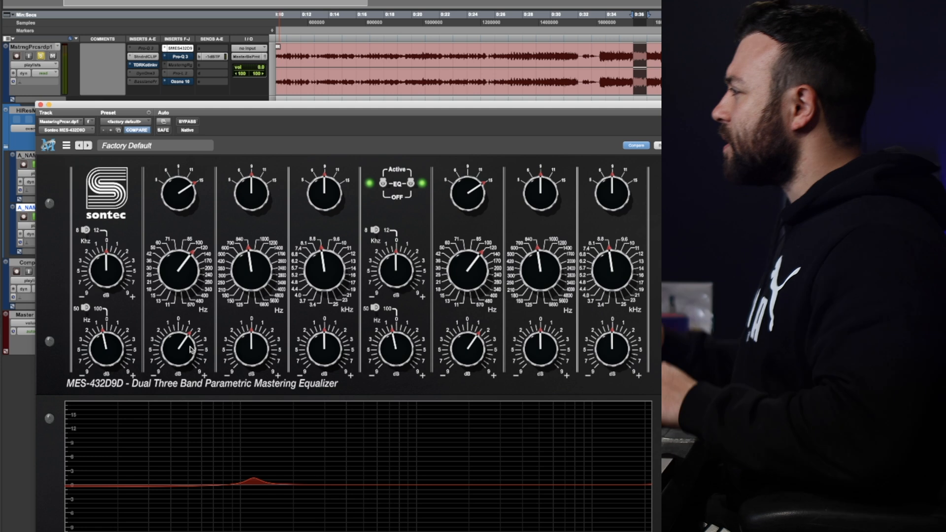
Toggle the Sontec equalizer's bypass repeatedly during playback to compare the low end with and without the adjustments
left_click(184, 121)
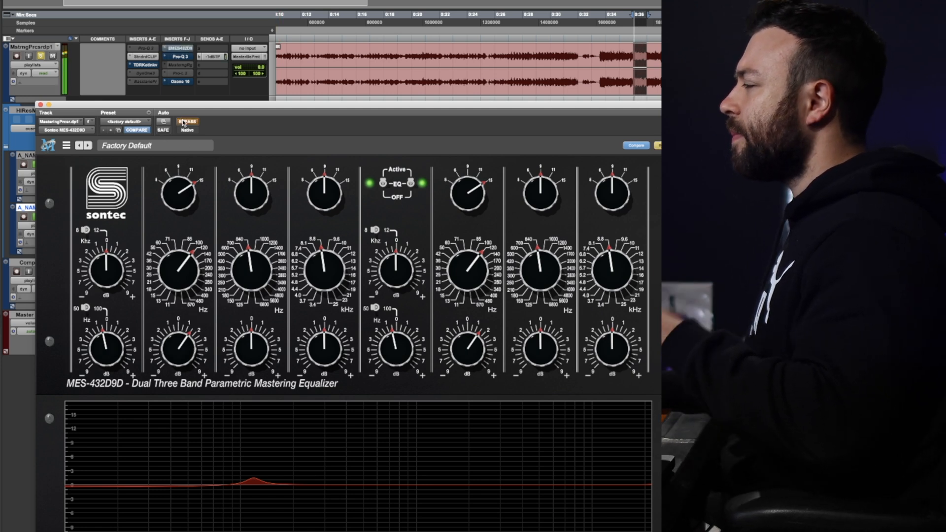
left_click(183, 121)
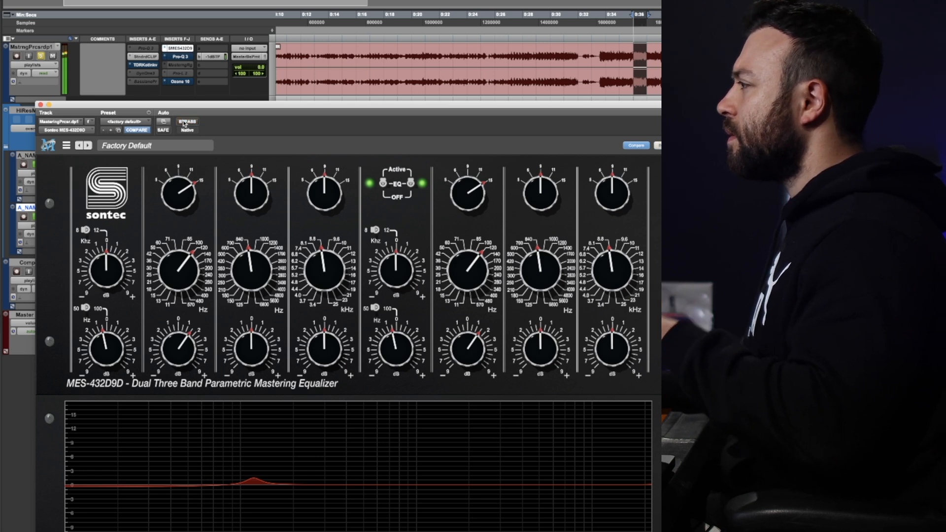
left_click(186, 123)
left_click(186, 123)
left_click(186, 123)
left_click(186, 123)
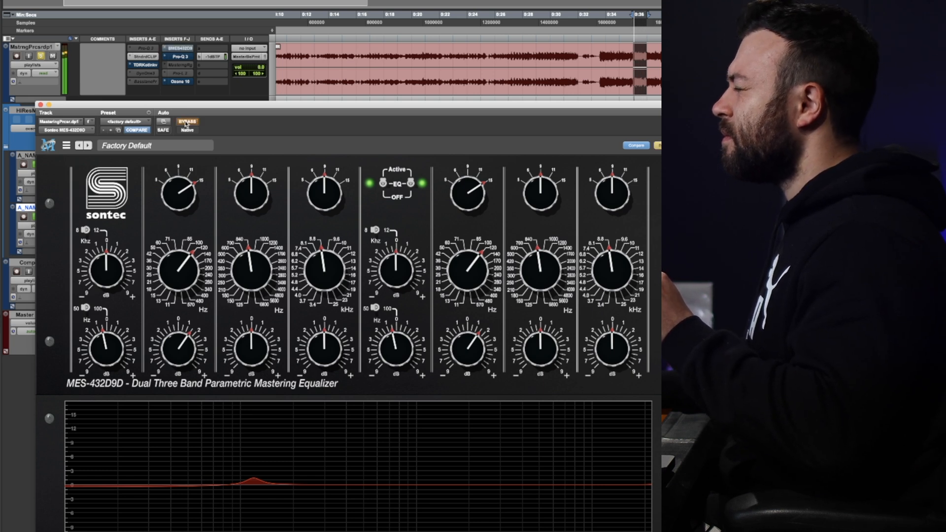
left_click(186, 123)
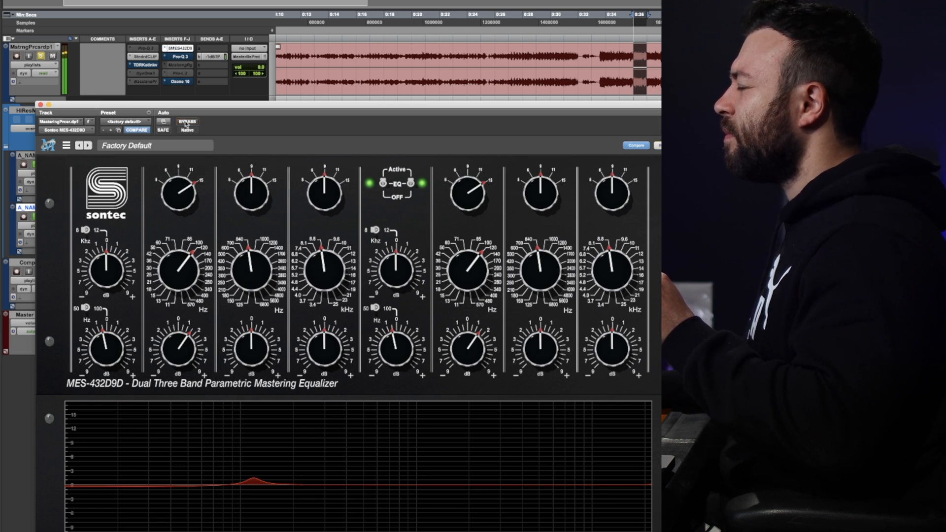
left_click(186, 123)
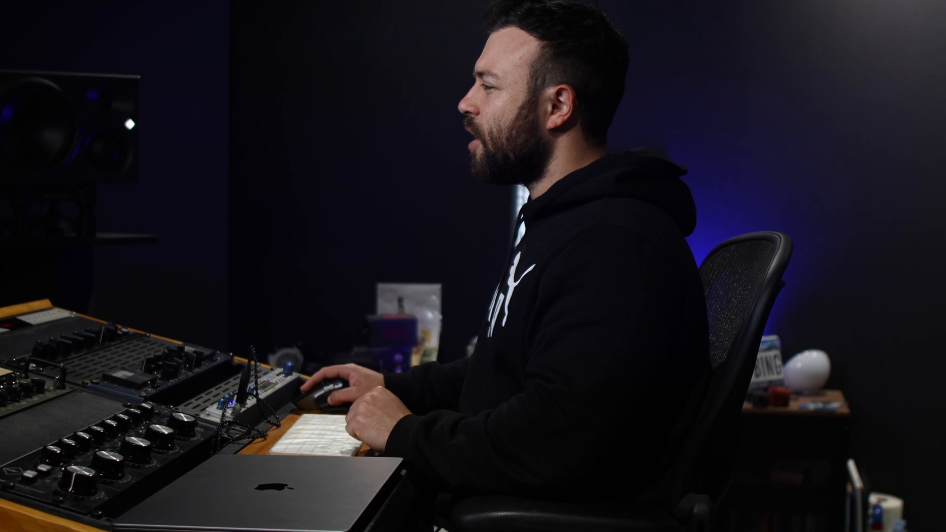
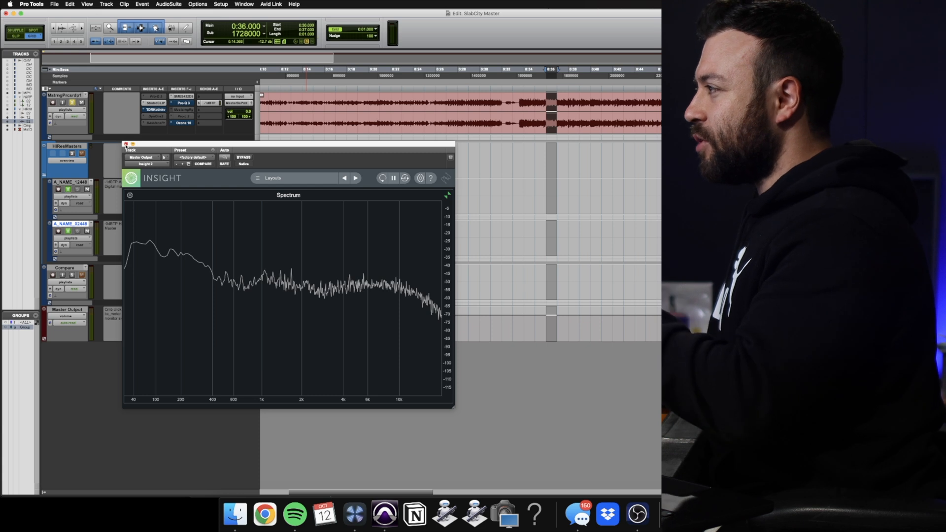
Close the Insight spectrum analyzer and play the song from 0:33
left_click(125, 143)
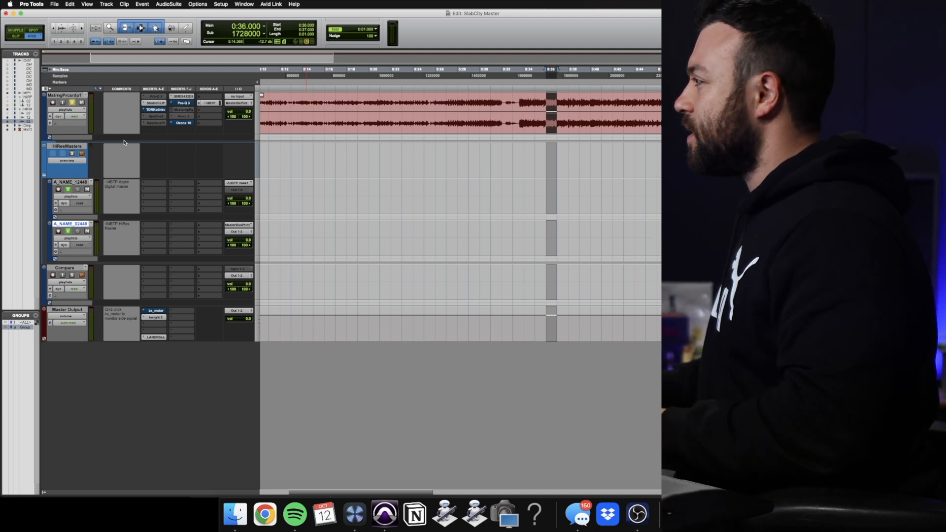
left_click(517, 72)
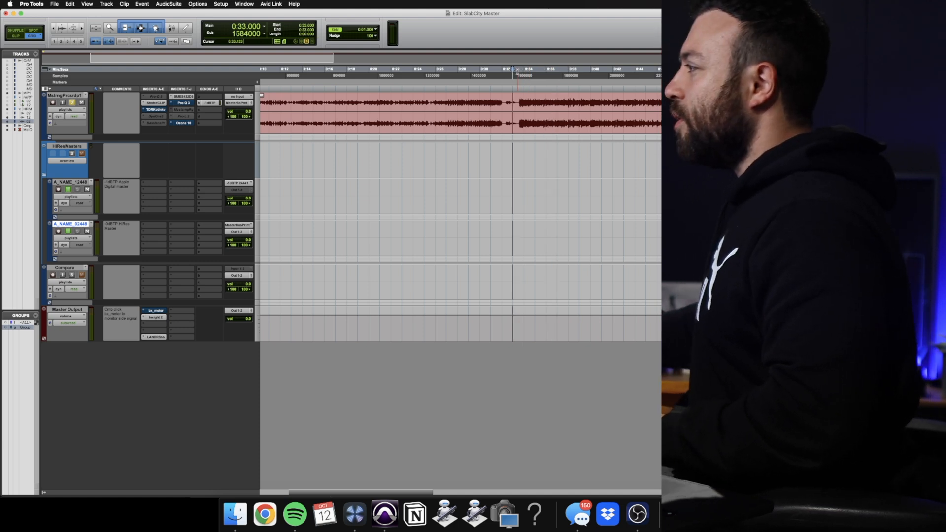
key("space")
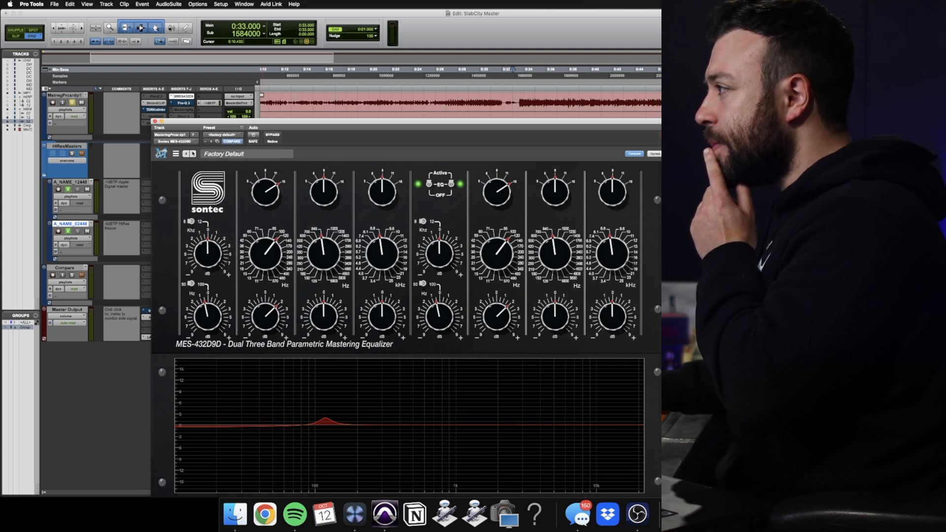
Close the Sontec equalizer, open the DynOne compressor on the mastering track and take it out of bypass
left_click(155, 122)
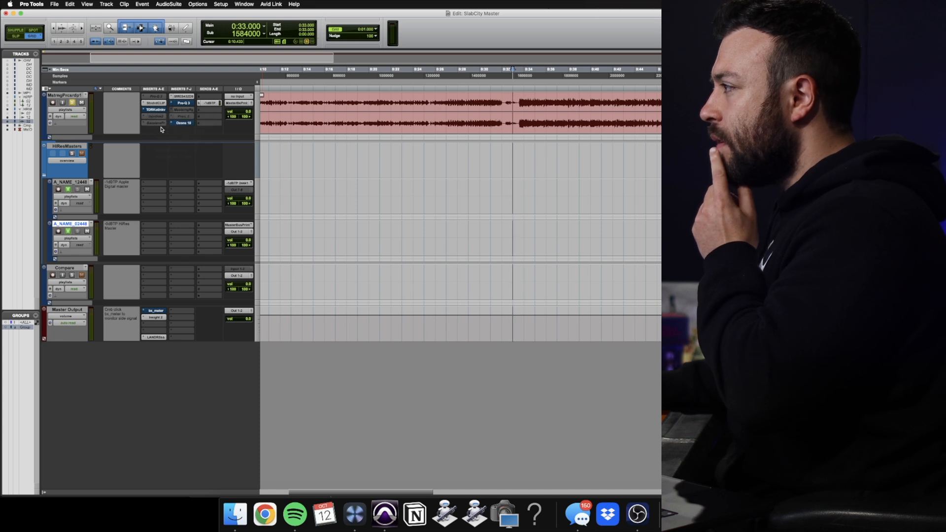
left_click(157, 117)
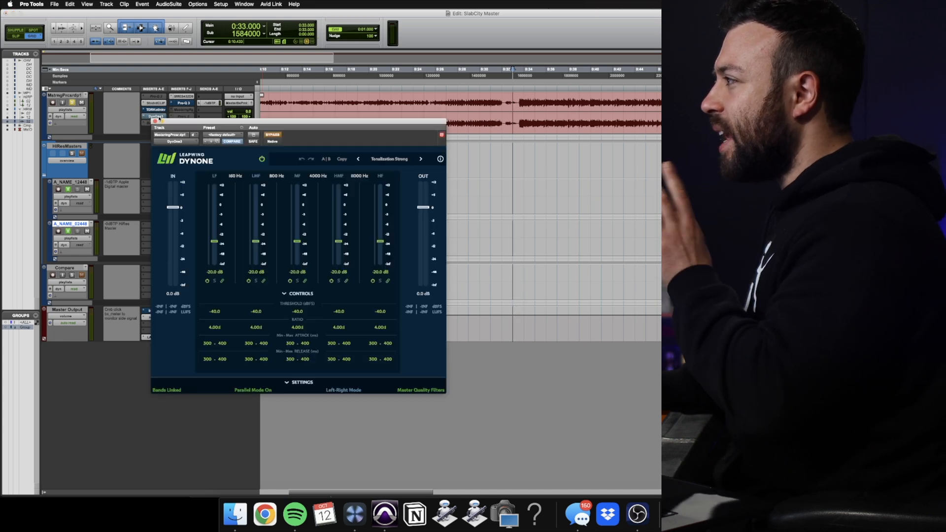
left_click(272, 135)
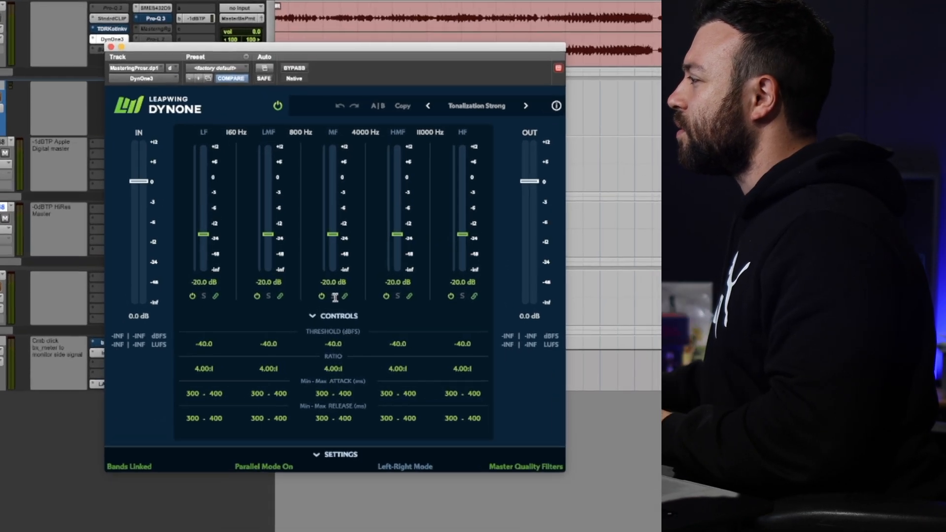
Audition DynOne's MF band alone during playback, and switch the solo to the HMF band
left_click(335, 296)
key("space")
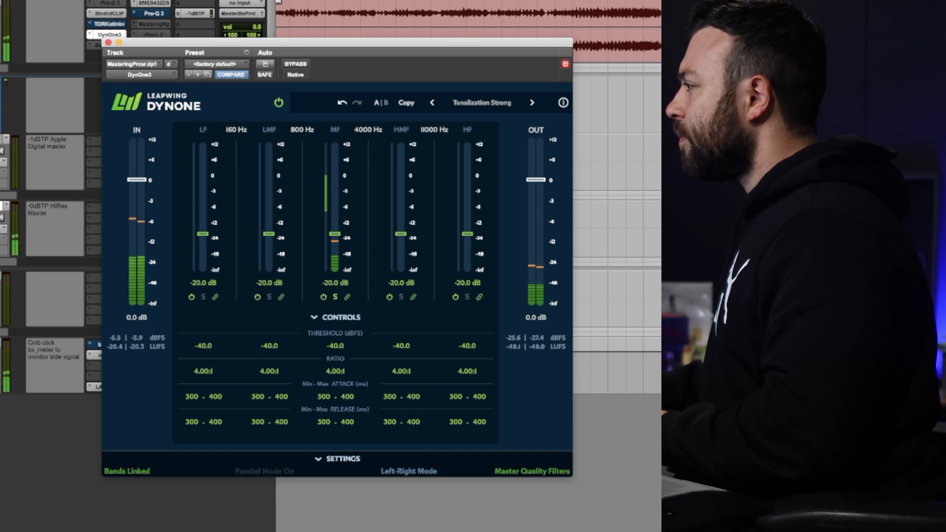
key("space")
left_click(335, 297)
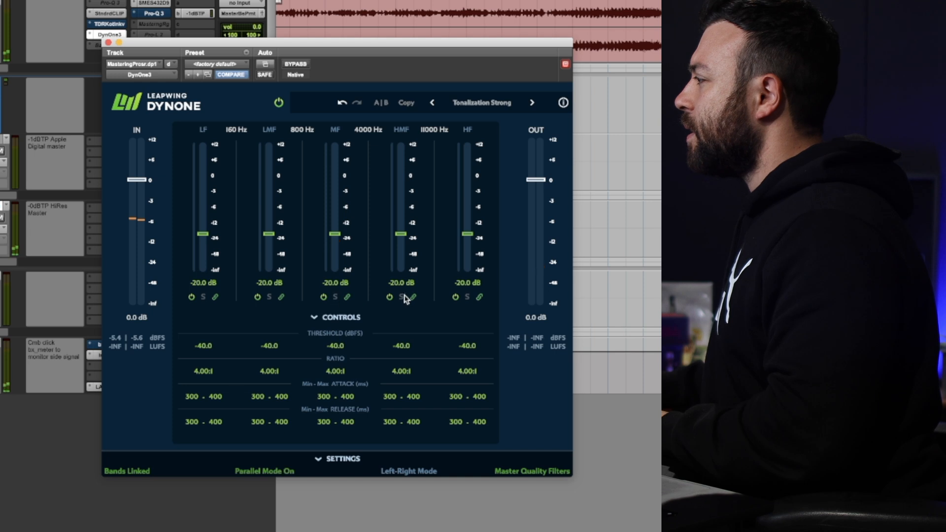
left_click(401, 296)
key("space")
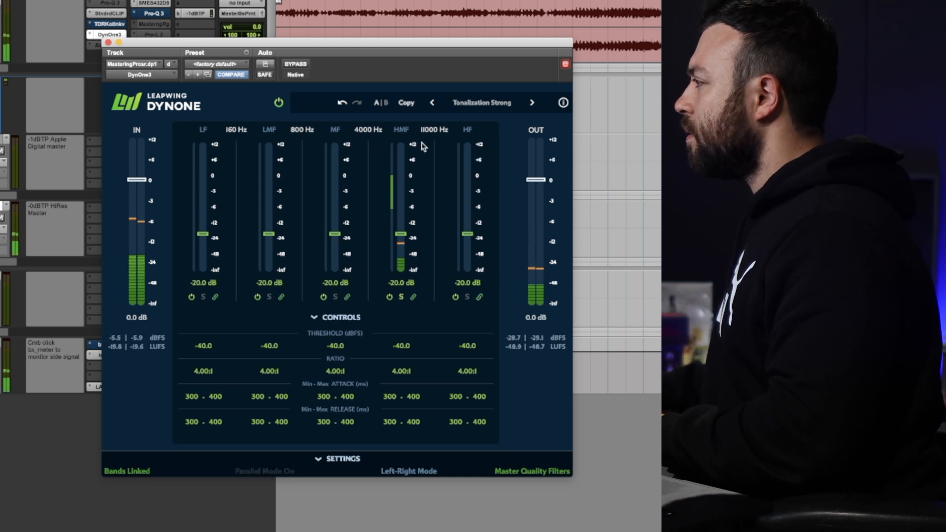
Set DynOne's crossover between the MF and HMF bands to 2750 Hz, trying 2500 Hz first
left_click(369, 131)
type("2500")
key("Return")
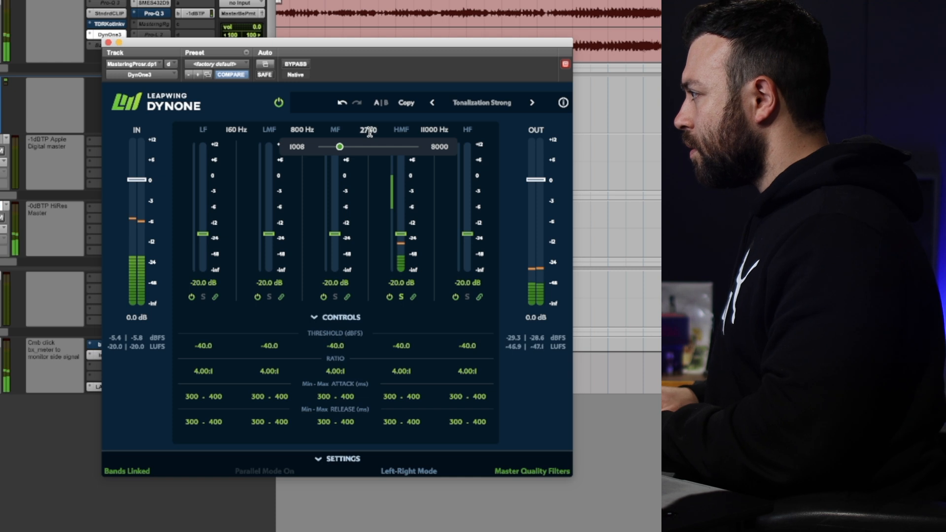
type("2750")
key("Return")
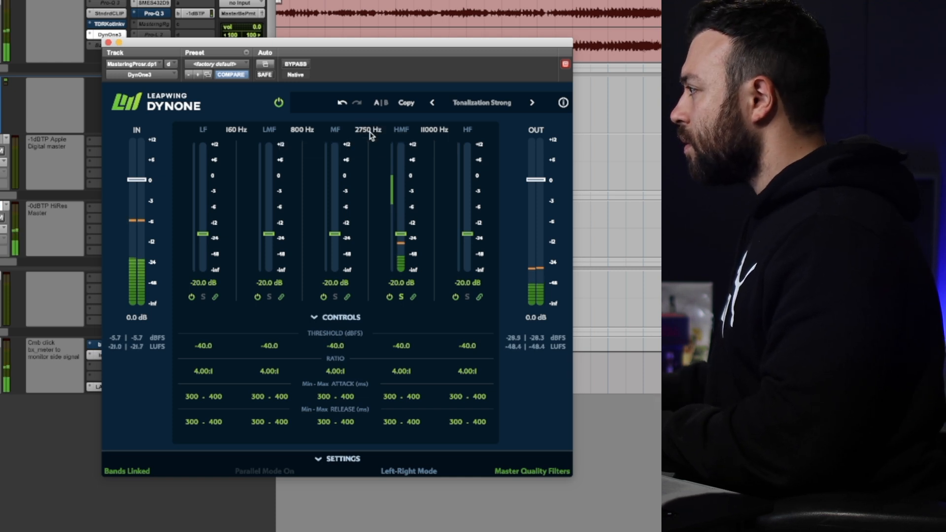
Lower all linked DynOne bands to -Inf dB, unlink the bands and set the HMF band to -20 dB
left_click_drag(466, 234, 470, 325)
left_click(413, 297)
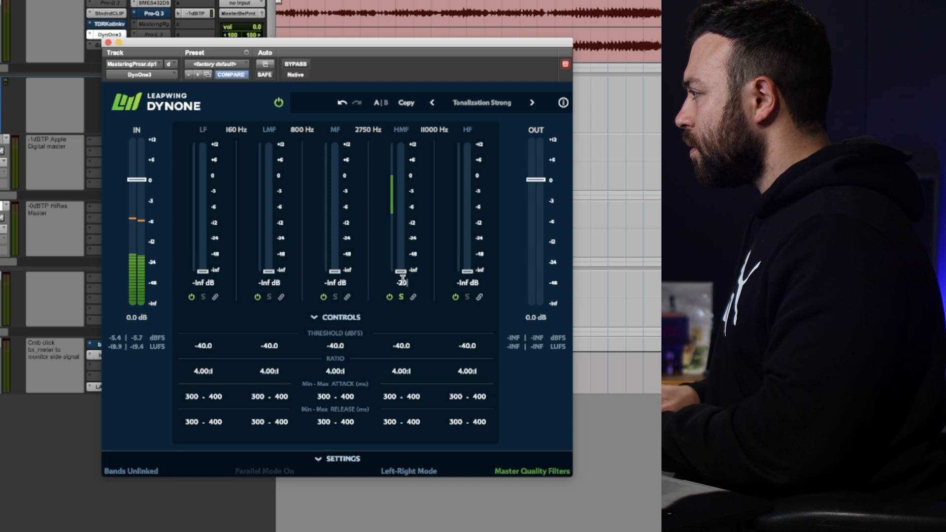
left_click(402, 279)
type("-20")
key("Return")
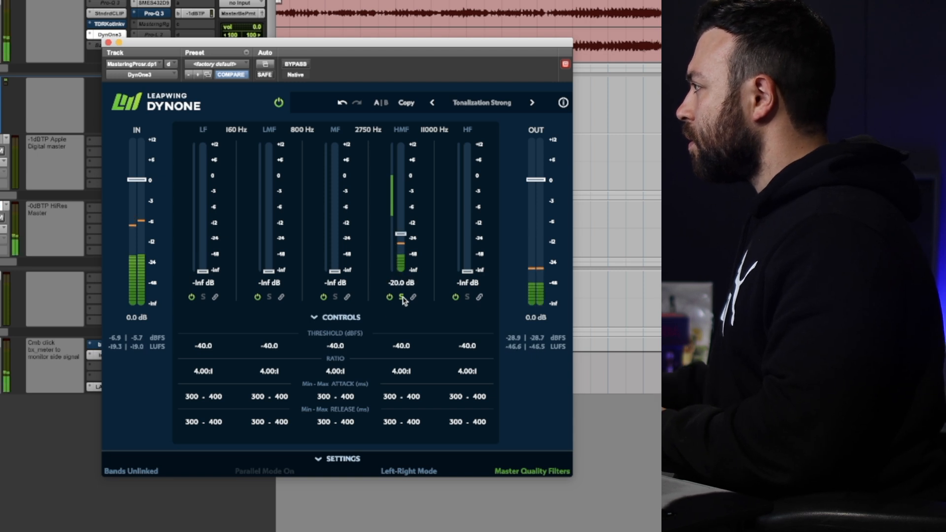
Turn off the HMF band's solo and compare the full playback with DynOne bypassed and active
key("space")
left_click(403, 299)
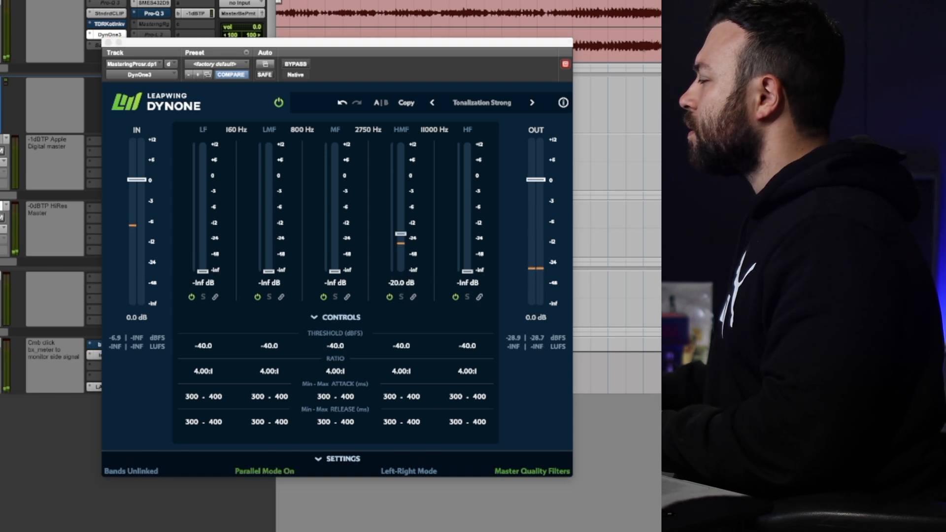
key("space")
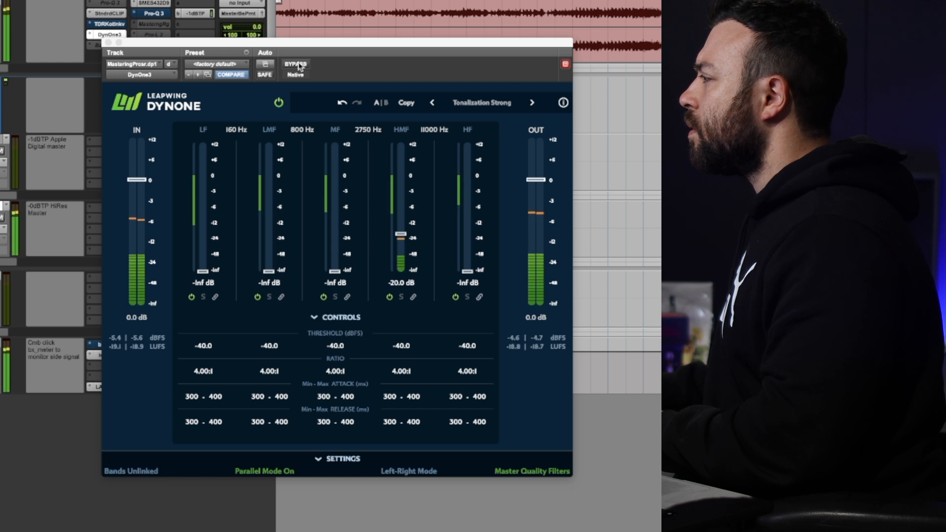
left_click(296, 64)
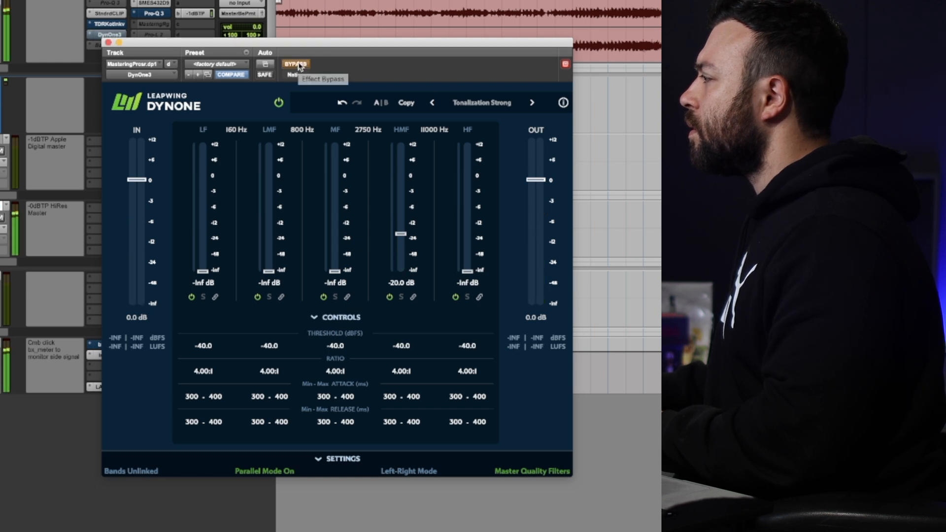
left_click(297, 65)
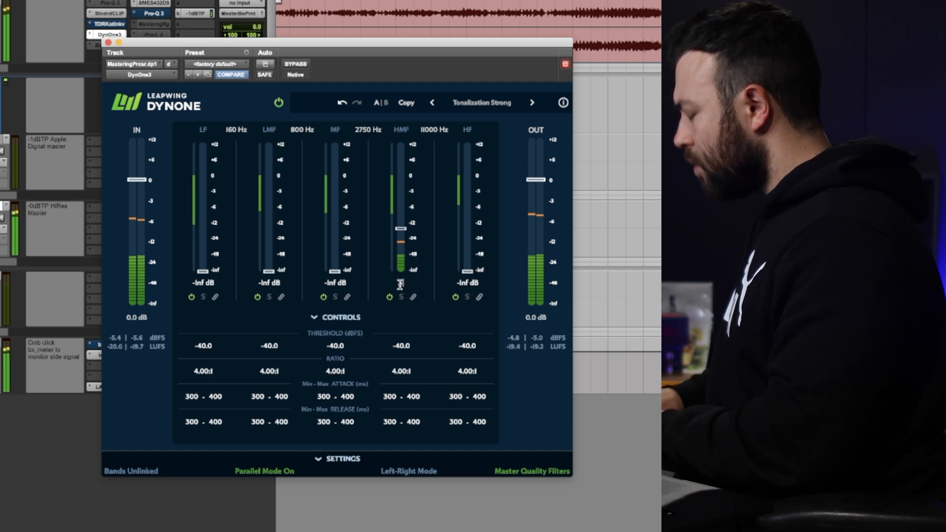
Compare DynOne with bypass at an HMF gain of -18 dB, and return the HMF gain to -20 dB
left_click(290, 64)
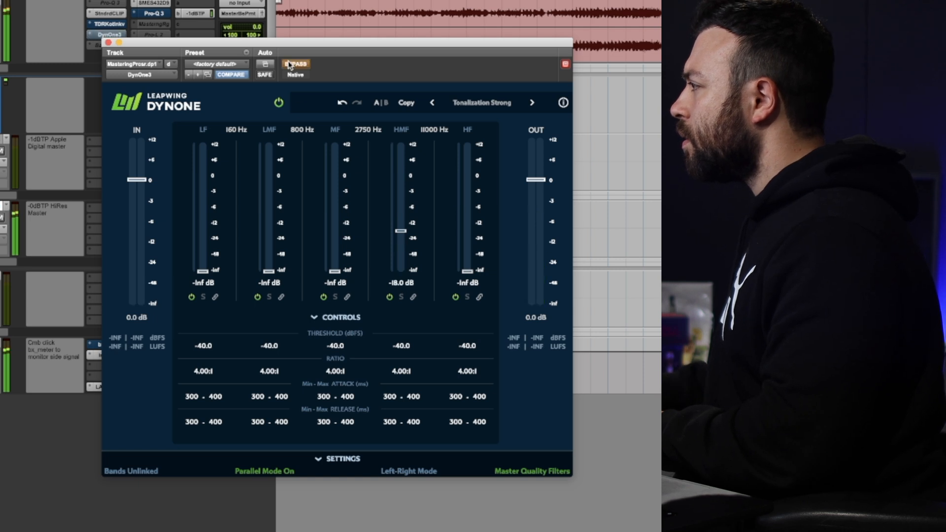
left_click(291, 65)
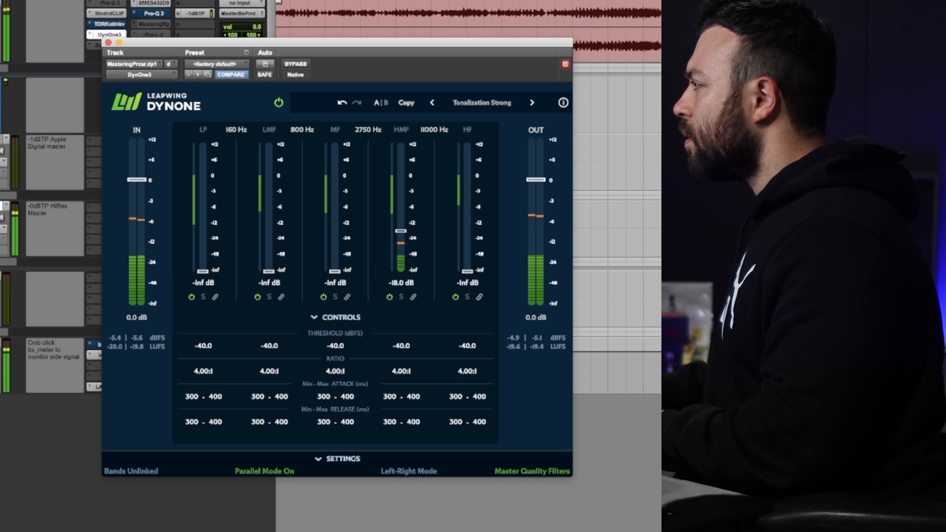
double_click(392, 285)
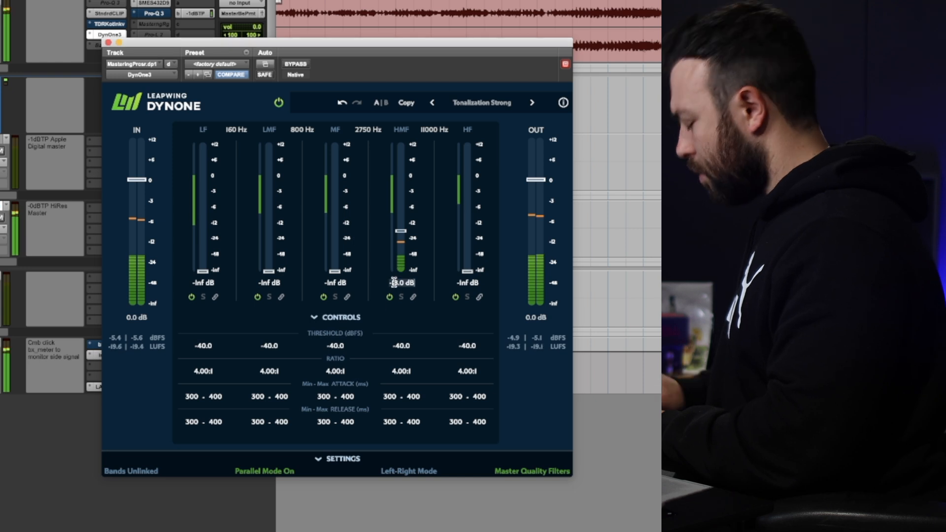
type("-20")
key("Return")
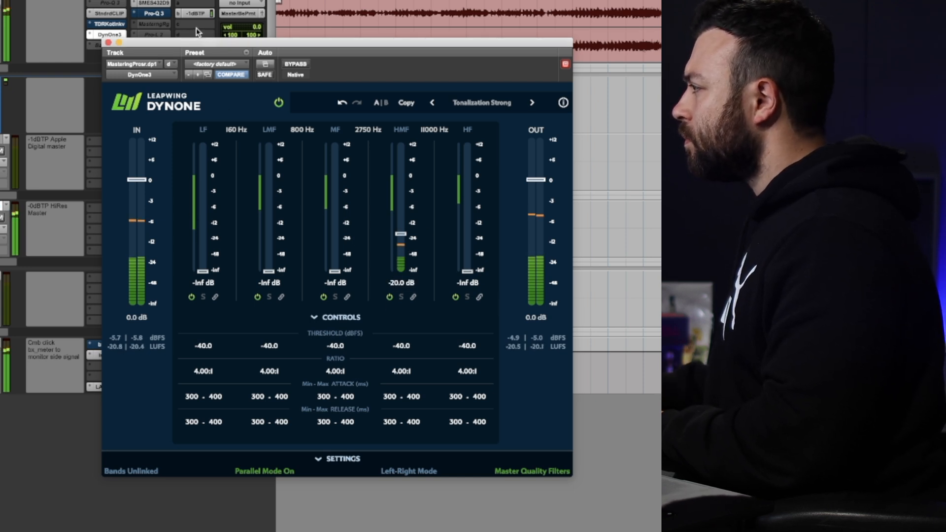
Move the DynOne window clear of the inserts, stop playback and move DynOne into the slot after the Sontec equalizer, replacing Pro-Q 3
left_click_drag(215, 46, 220, 137)
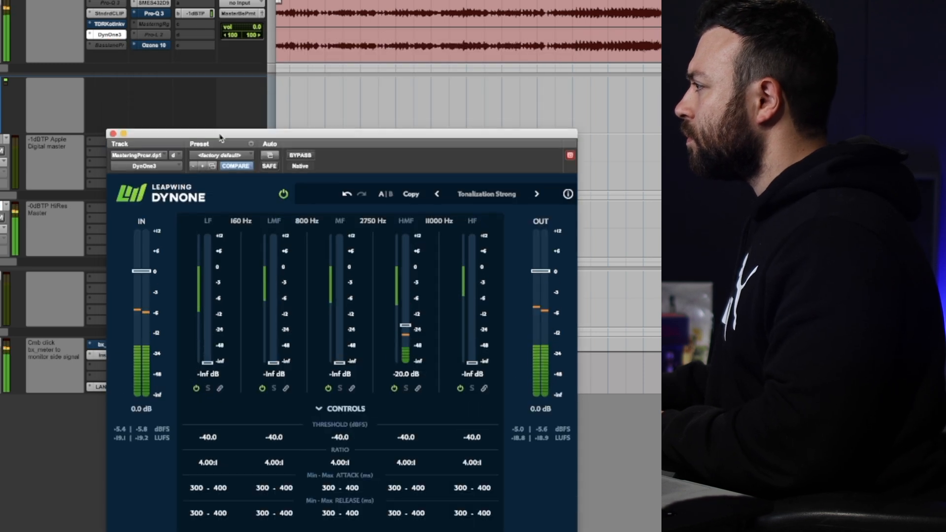
double_click(399, 374)
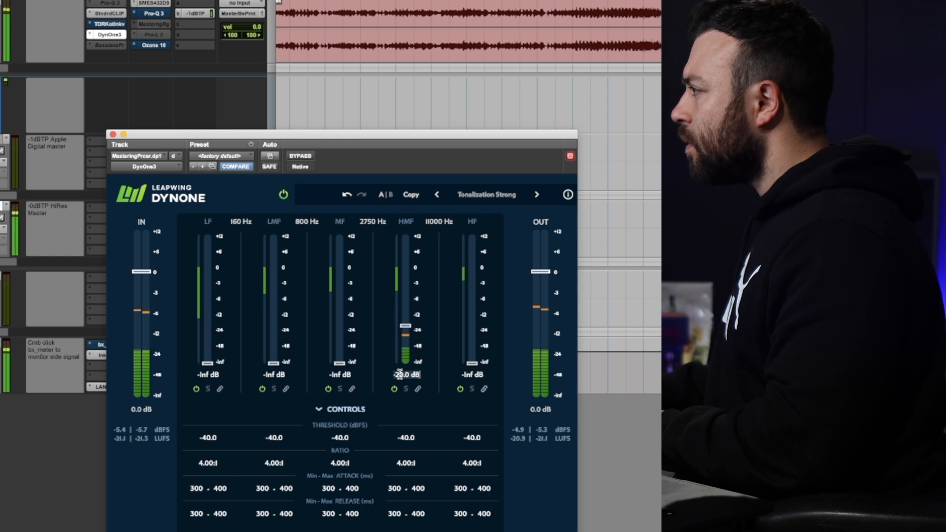
left_click(342, 146)
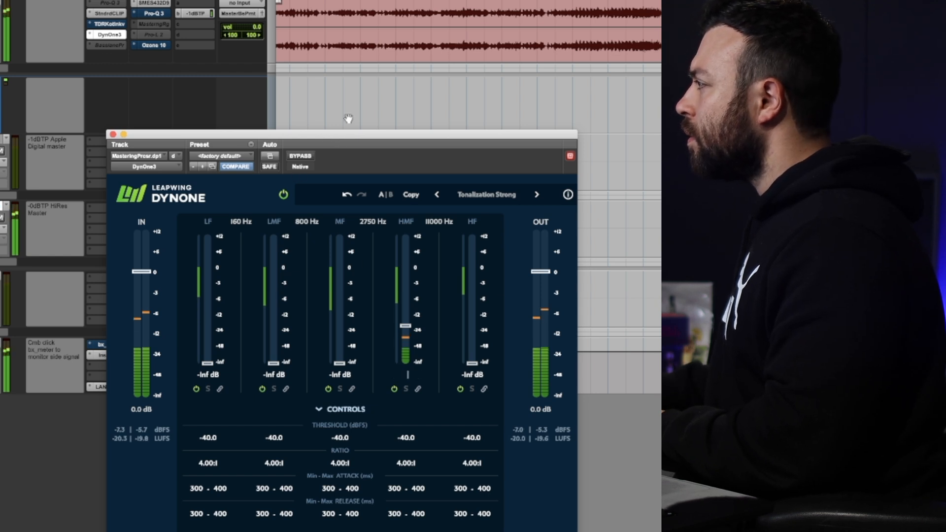
key("Return")
key("space")
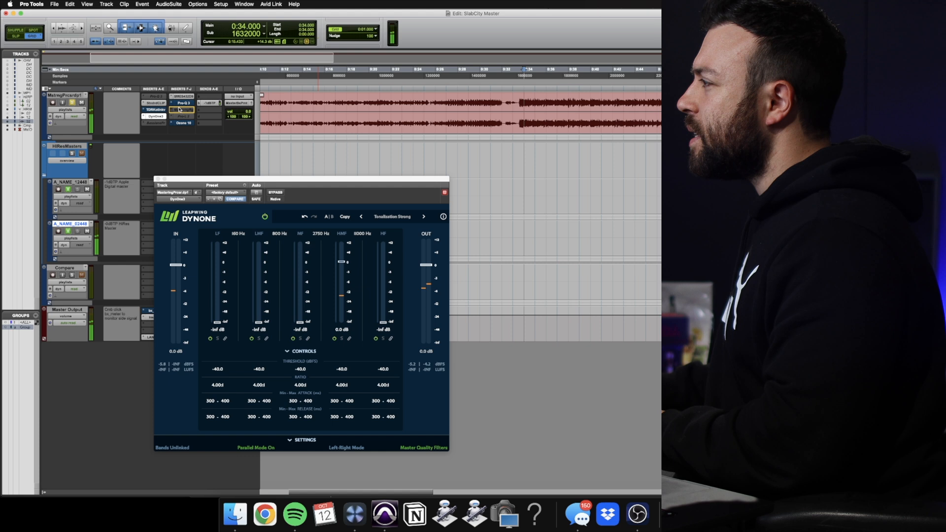
left_click_drag(156, 117, 184, 103)
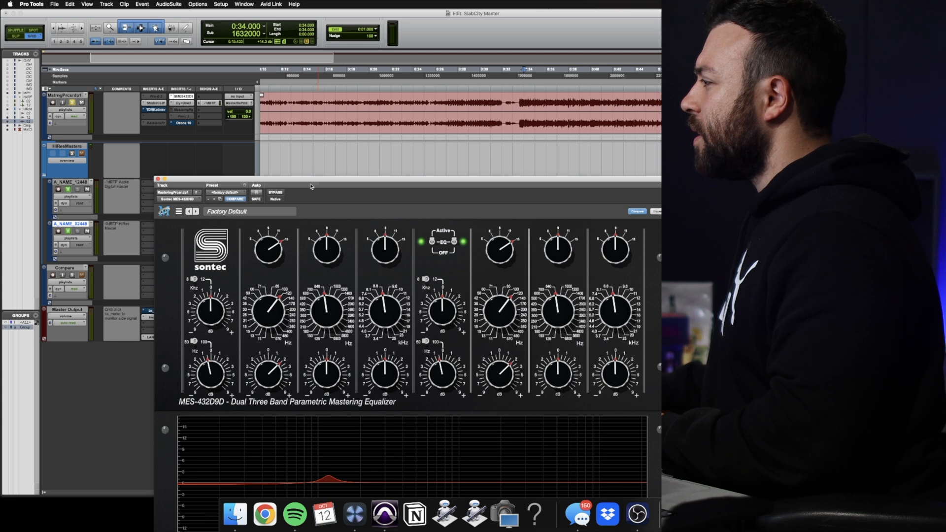
Move the Sontec equalizer window aside and open Insight on the master output to view the spectrum during playback
left_click_drag(303, 183, 405, 170)
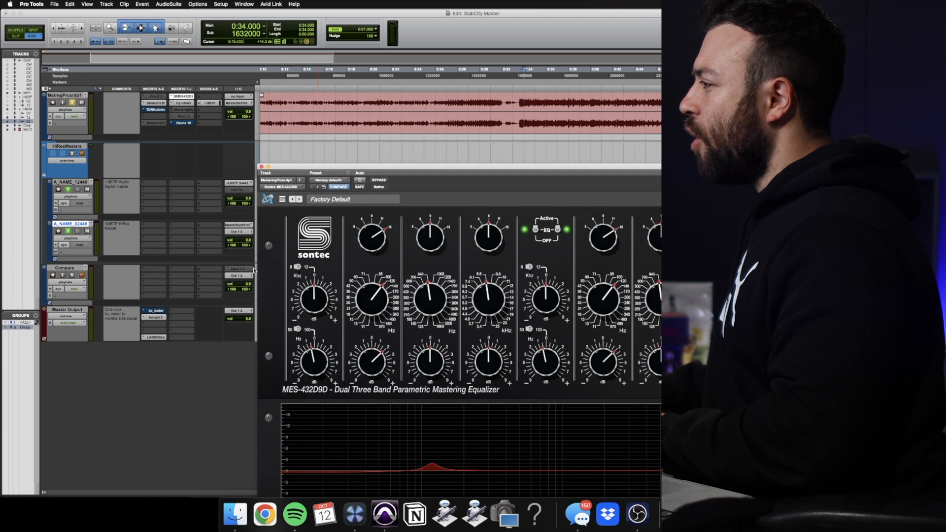
left_click(151, 317)
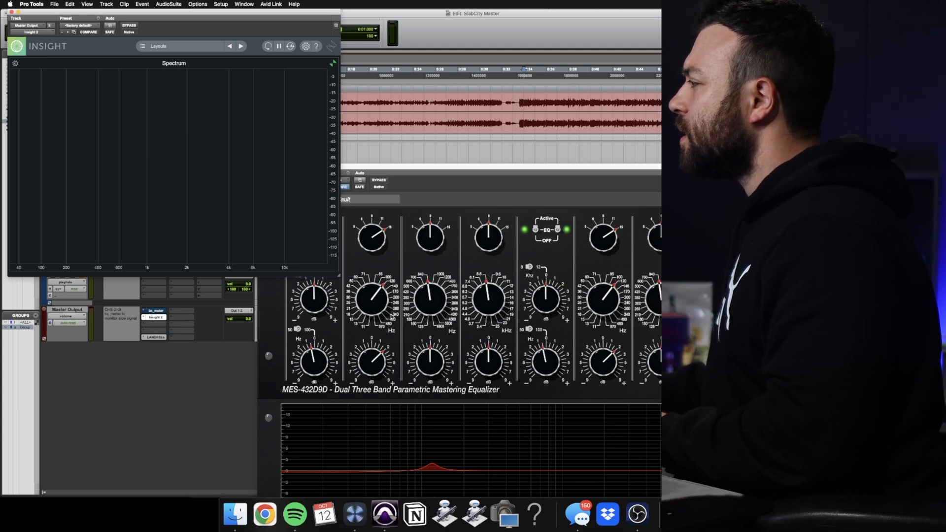
key("space")
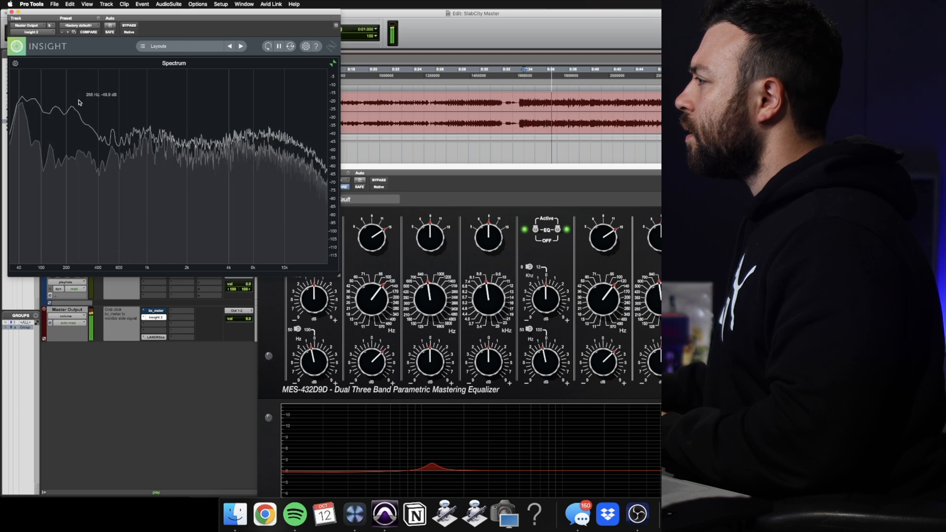
Adjust the Sontec equalizer's mid-band frequency and gain in the low mids while watching the spectrum
left_click_drag(370, 298, 370, 318)
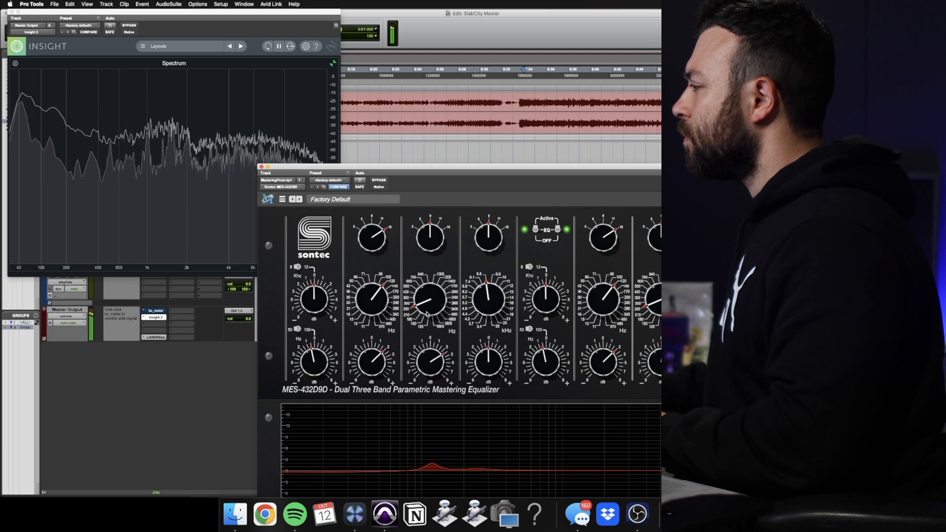
left_click_drag(426, 312, 427, 297)
left_click_drag(424, 335, 426, 354)
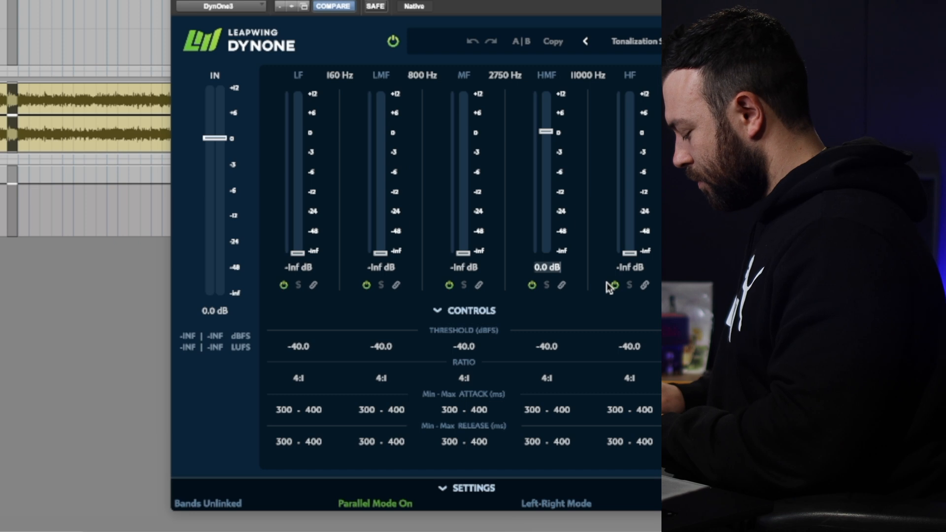
Set DynOne's HMF band gain to -20 dB and play the song to check it
type("20")
key("Return")
key("space")
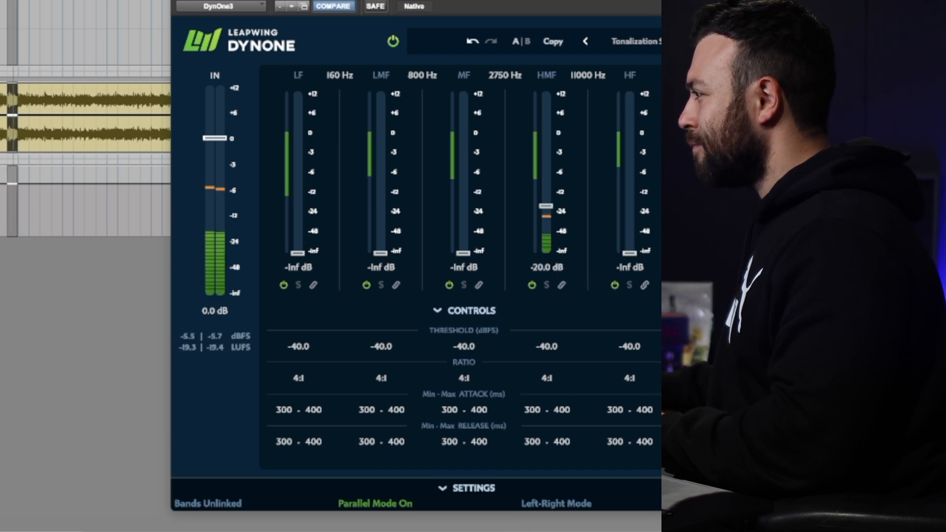
Switch the solo from the Compare track to the processed mastering track to compare the two versions
key("space")
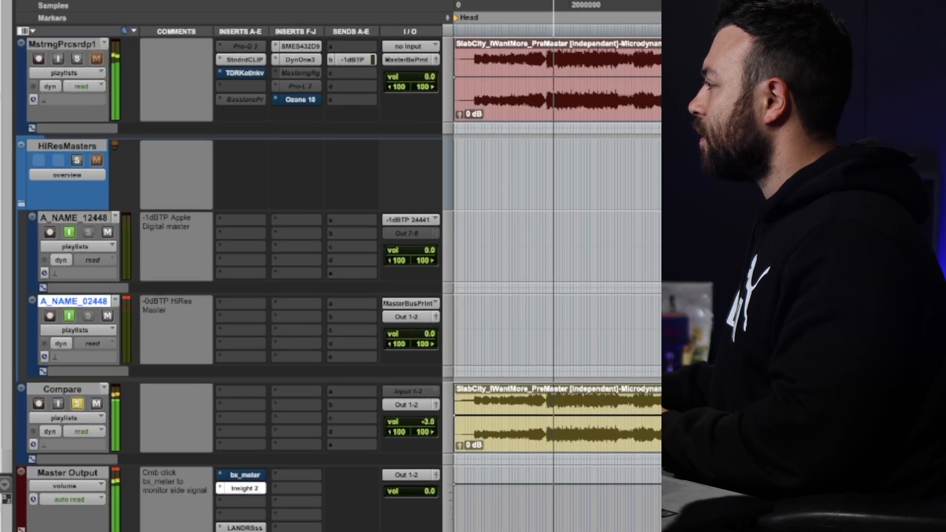
left_click_drag(754, 197, 316, 530)
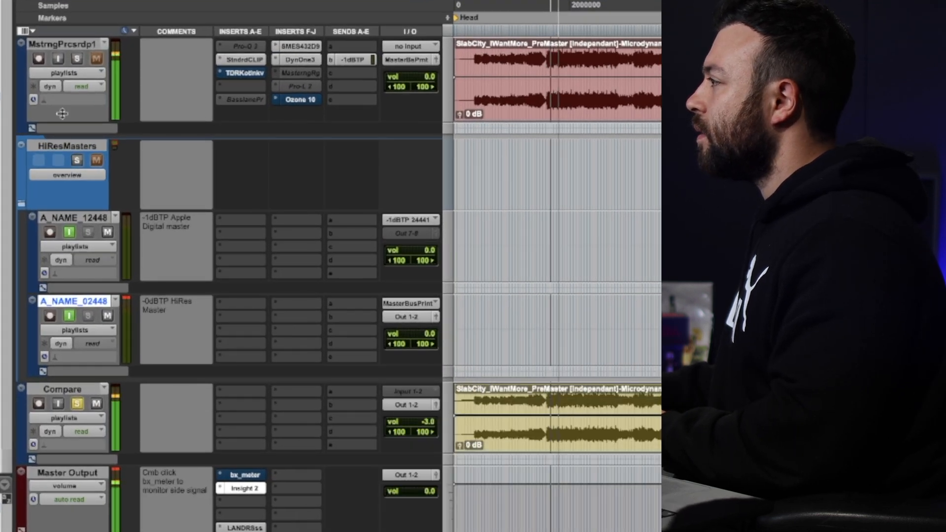
left_click(77, 58)
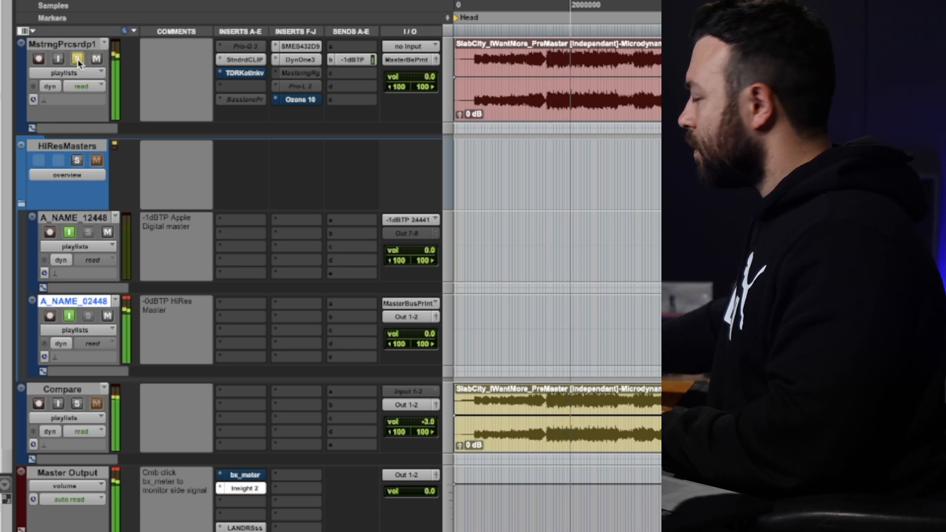
Show the Insight analyzer from the master output and move its window clear of the Compare track's solo control
scroll(83, 68, "right", 5)
scroll(447, 311, "left", 5)
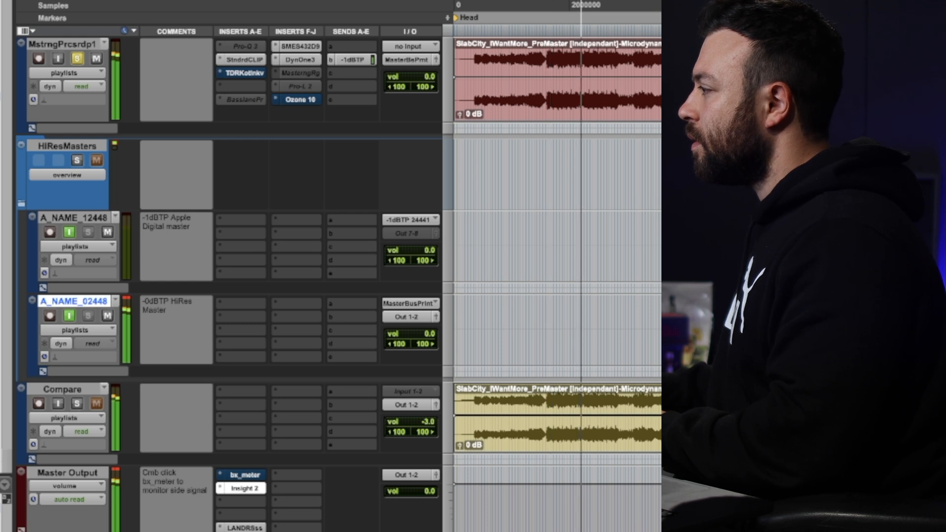
left_click(245, 488)
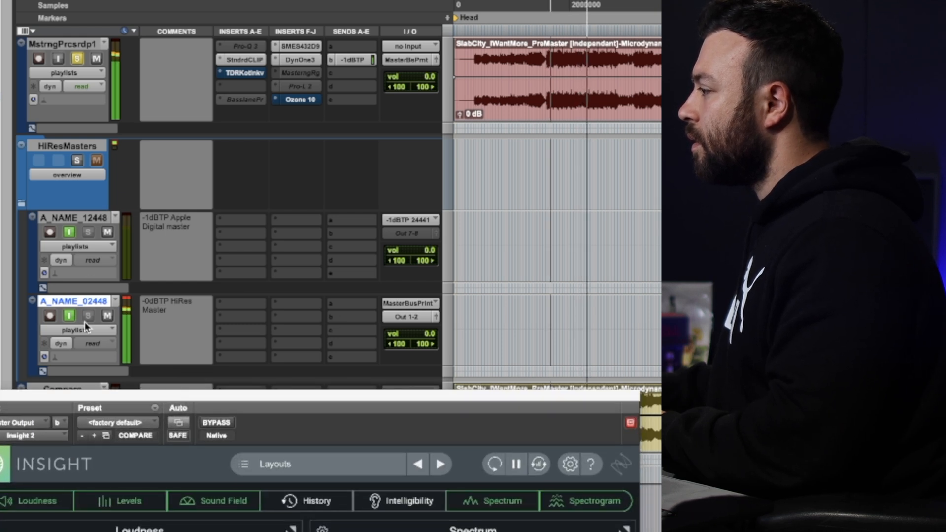
left_click_drag(114, 394, 114, 445)
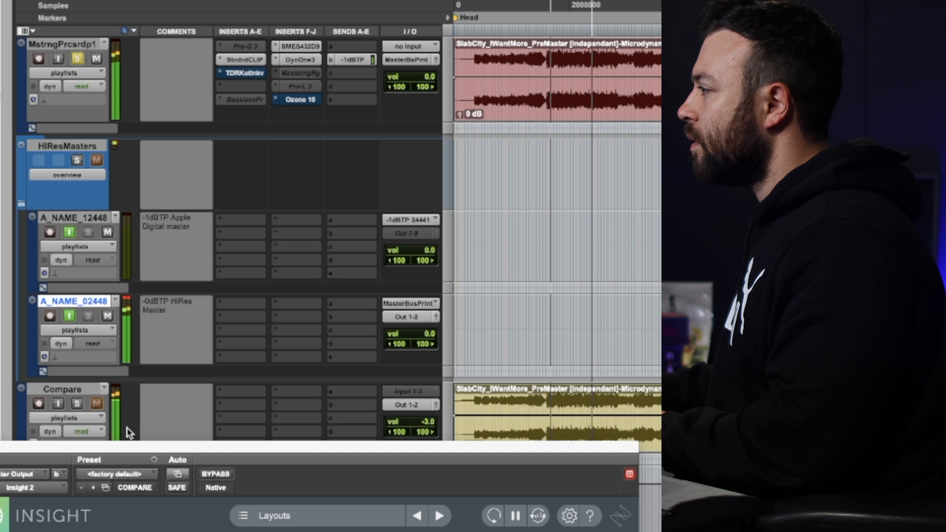
Solo the unprocessed Compare track briefly, switch the solo back to the processed mastering track, and stop playback
left_click(80, 403)
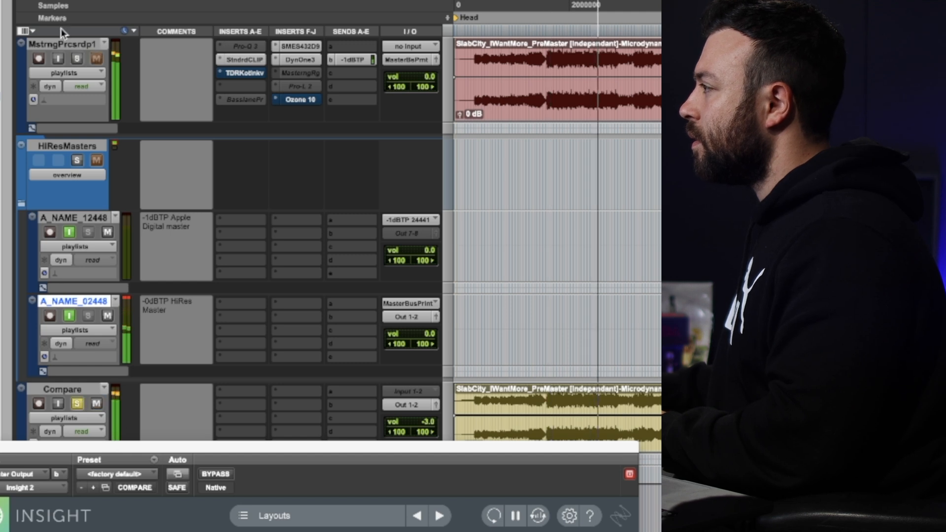
left_click(78, 58)
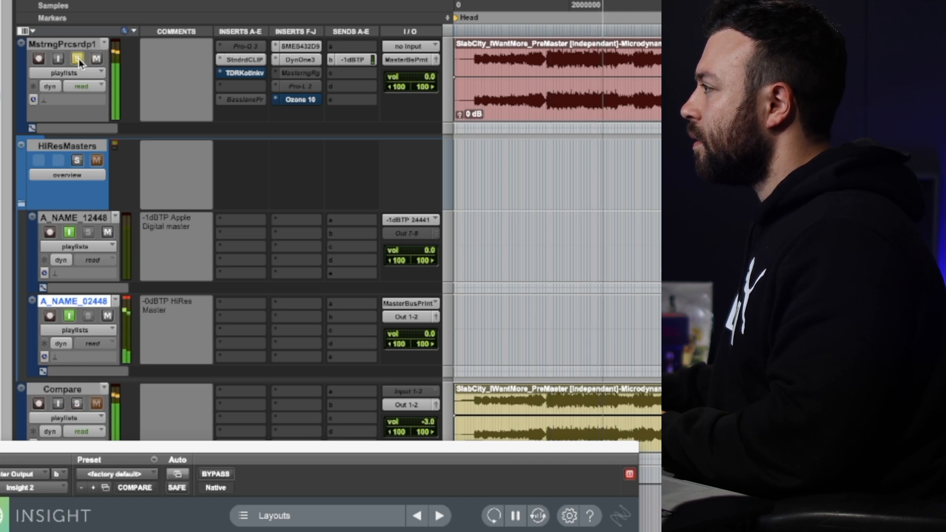
key("space")
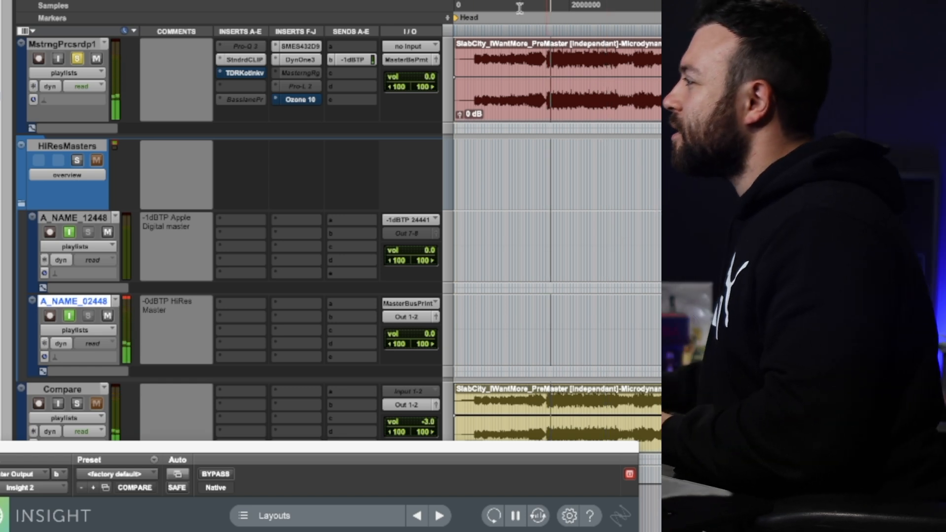
Play the song again, switch the solo to the Compare track and back, then stop and close the Sontec equalizer window
key("t")
key("t")
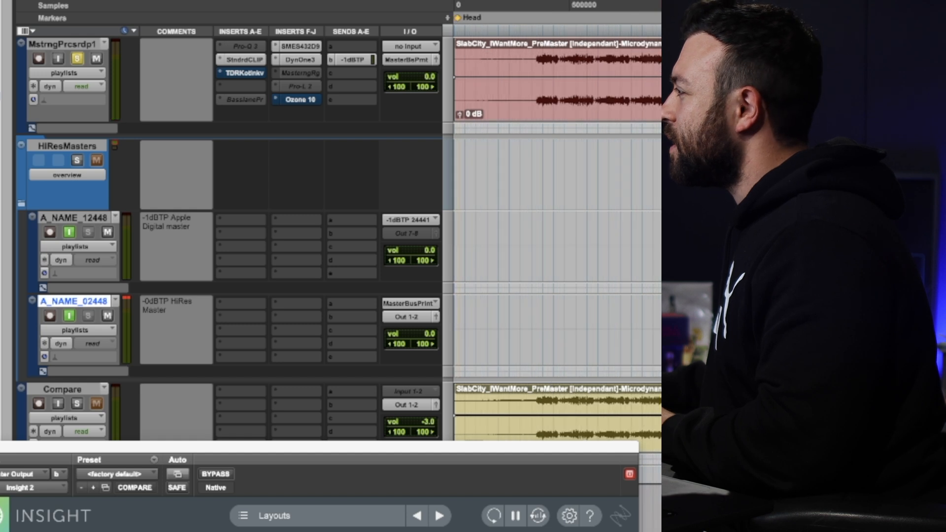
key("space")
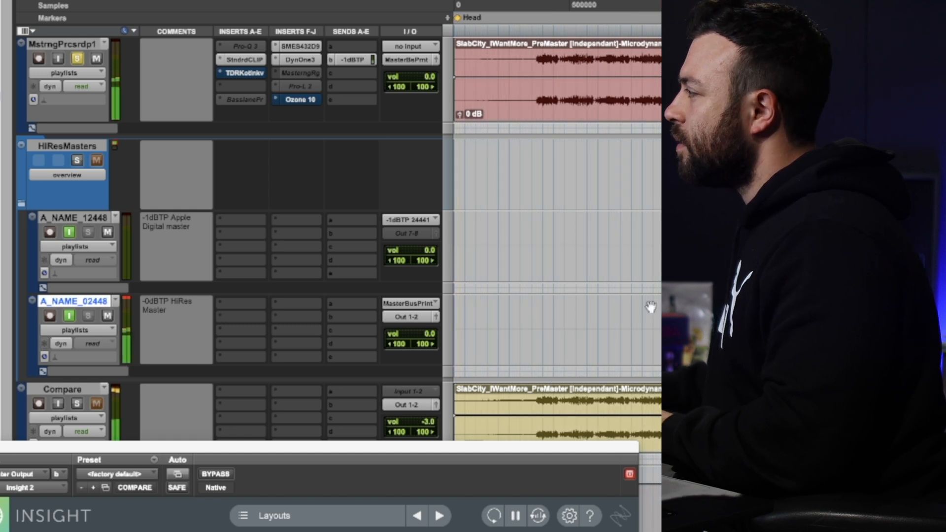
left_click(78, 404)
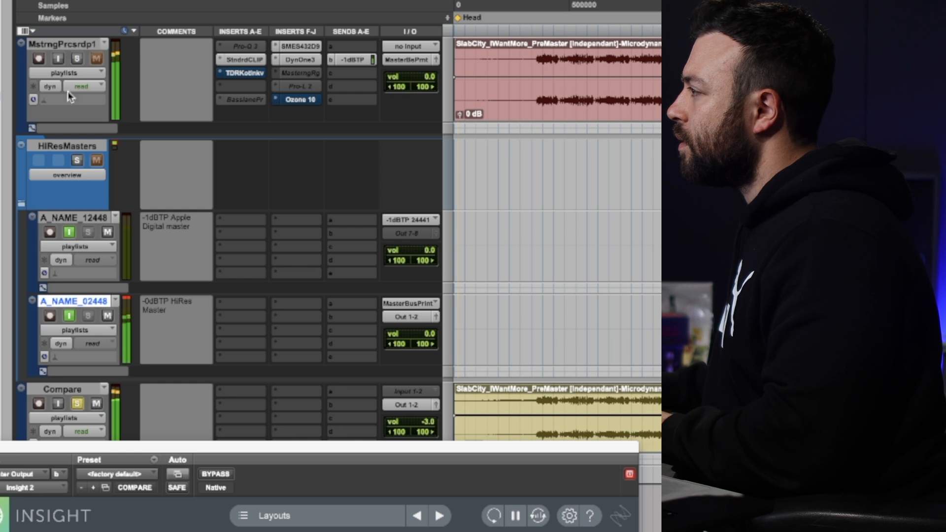
left_click(78, 59)
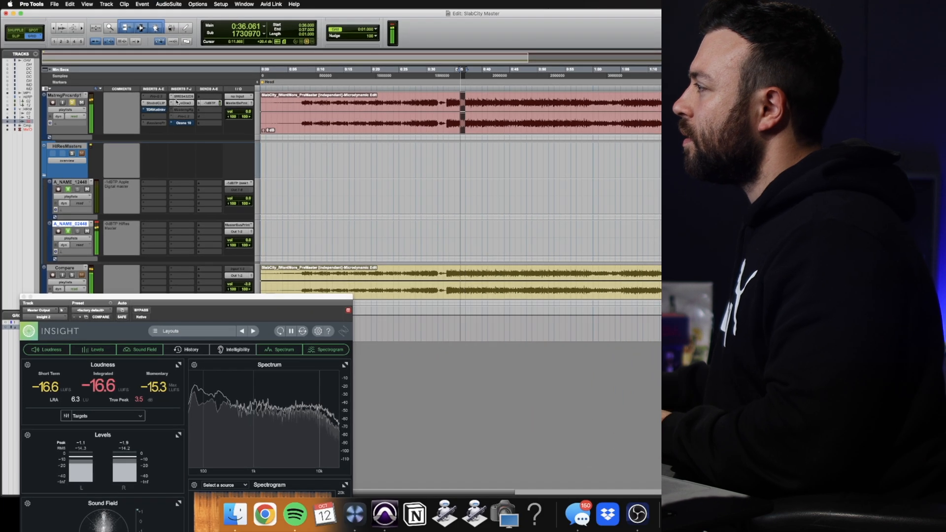
key("space")
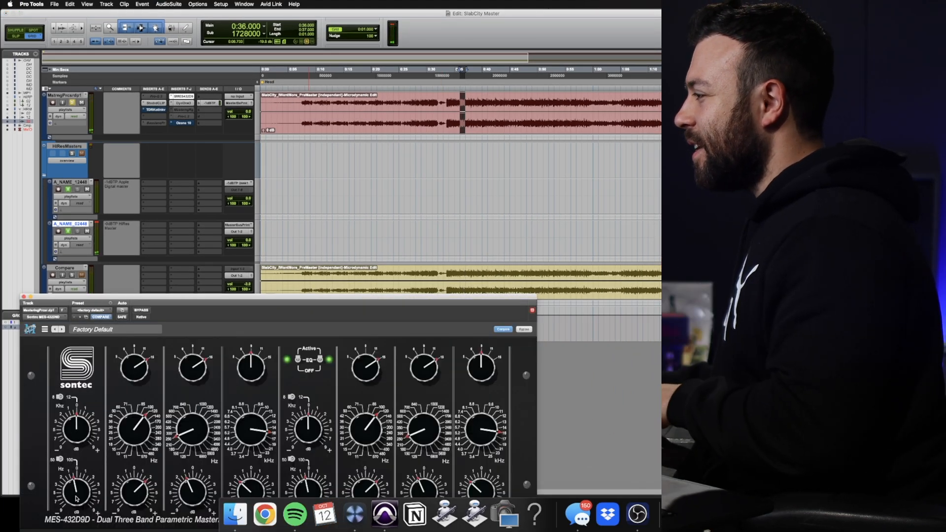
left_click(23, 297)
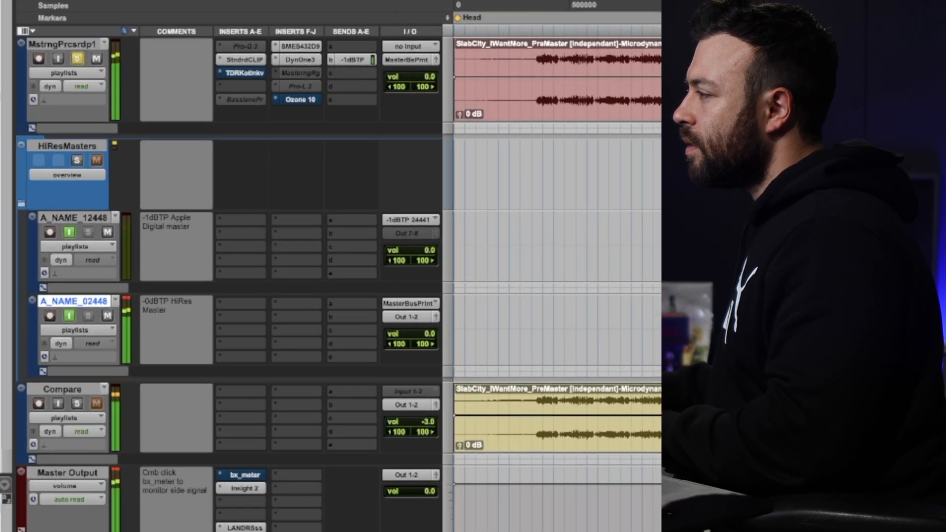
Alternate the solo between the processed mastering track and the Compare track during playback, end on the processed track, and stop
left_click(78, 59)
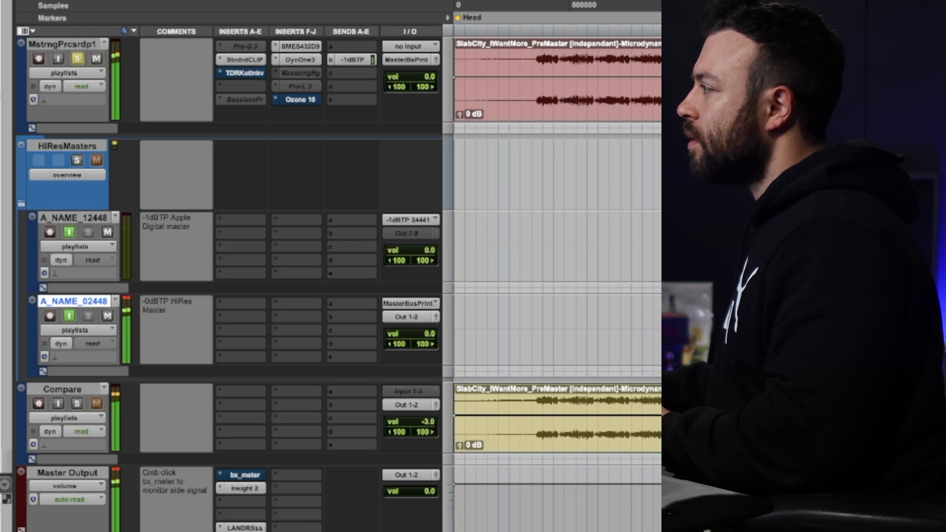
key("r")
key("r")
left_click(78, 404)
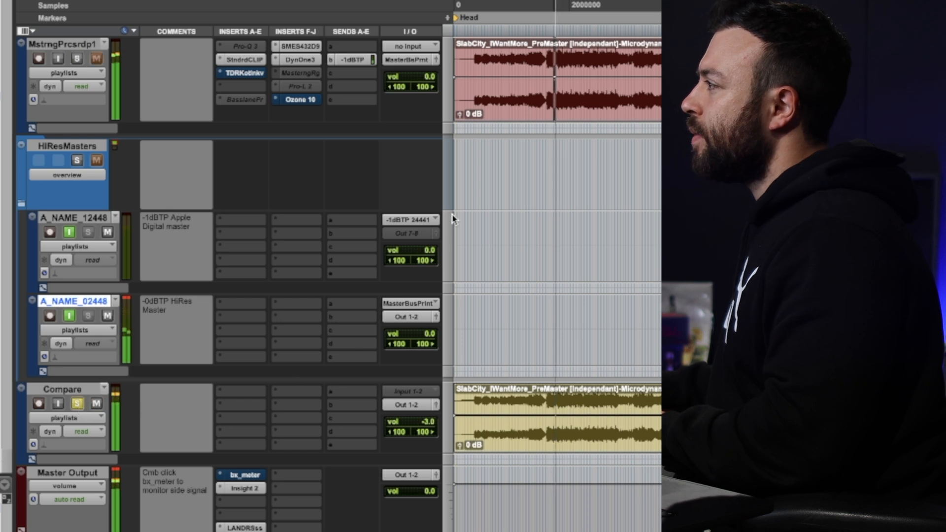
left_click(78, 58)
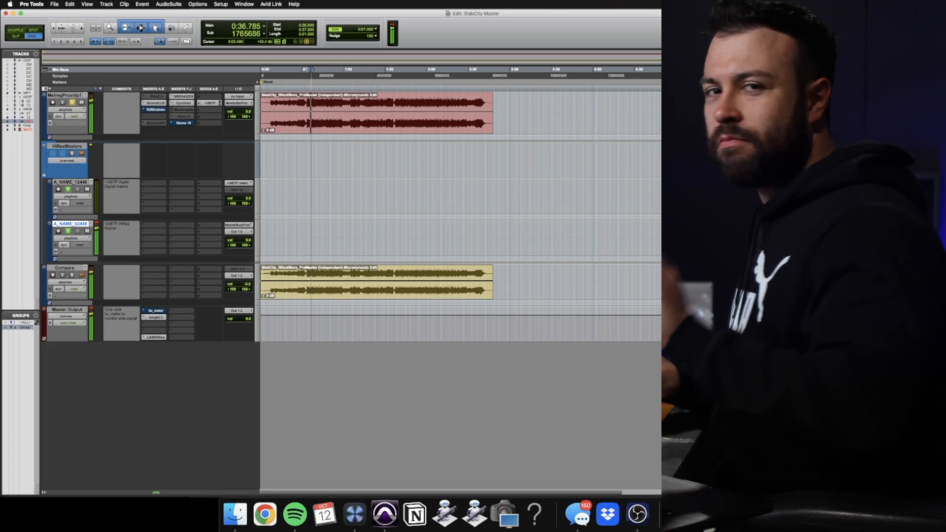
key("space")
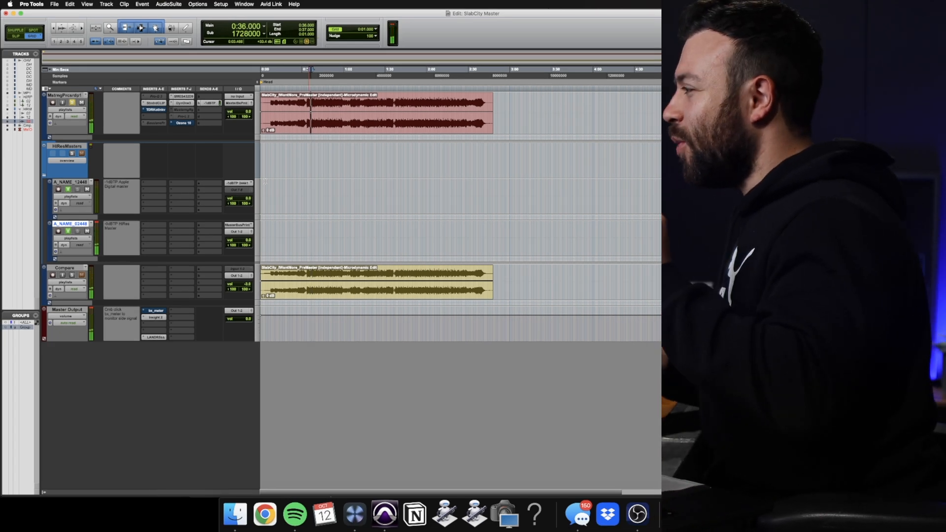
Open StandardCLIP and the Sontec equalizer on the mastering track, and position the equalizer window to review its full curve
key("super+bracketright")
key("super+bracketright")
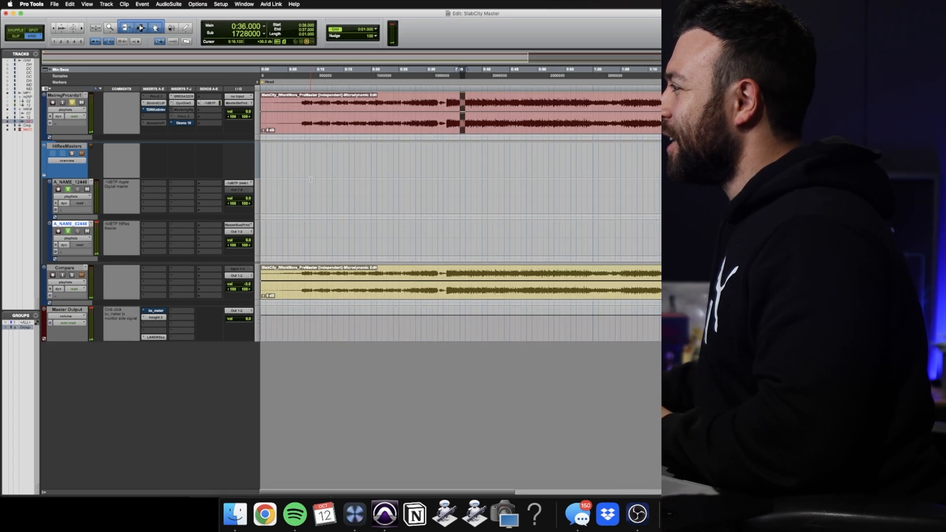
left_click(165, 103)
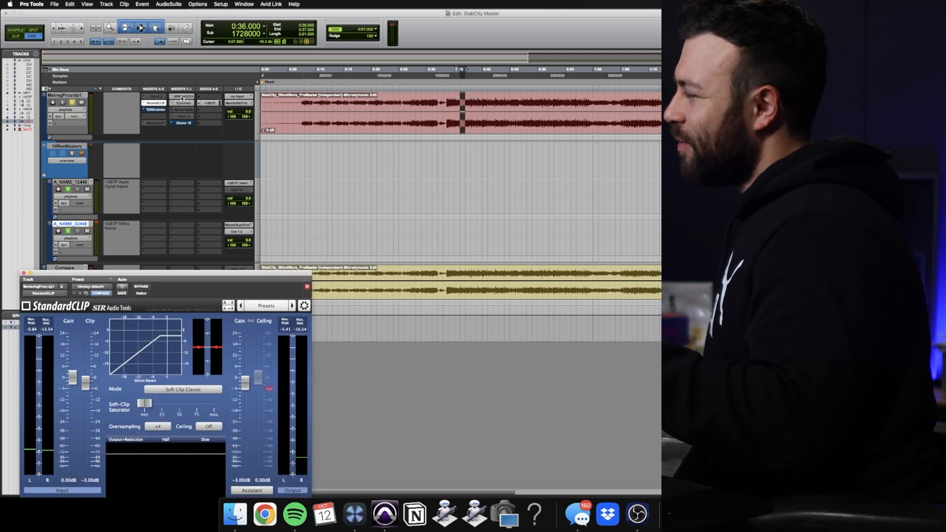
left_click(185, 97)
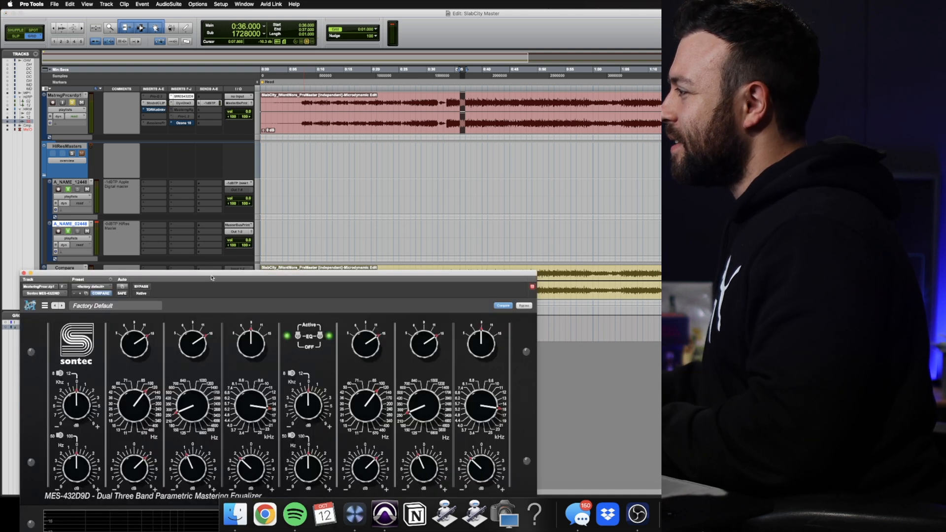
left_click_drag(211, 278, 127, 154)
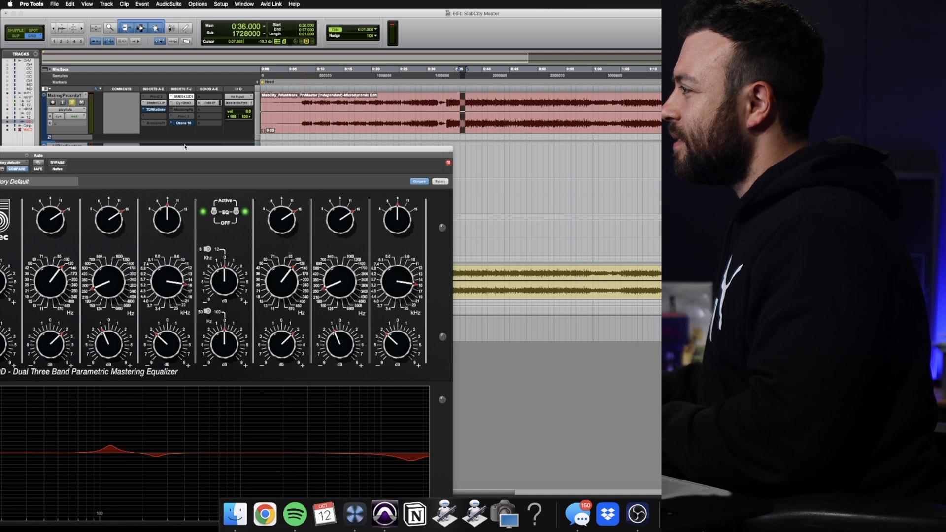
left_click_drag(210, 151, 299, 99)
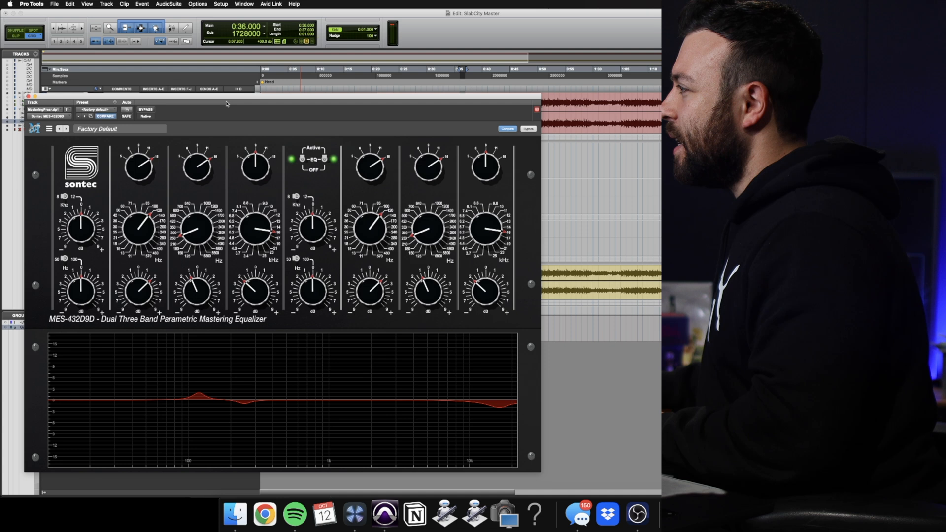
left_click_drag(227, 99, 205, 145)
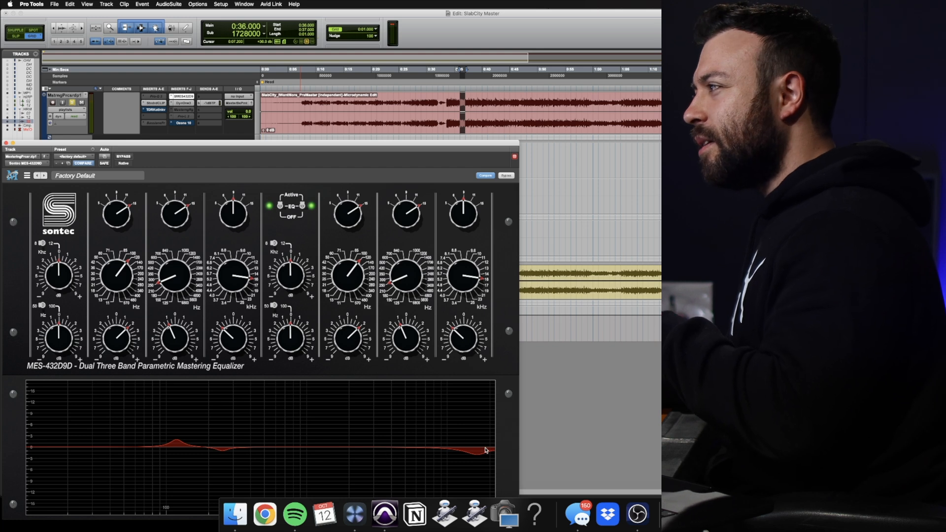
Open DynOne on the mastering track to review its parallel compression band settings, then close its window
left_click(189, 105)
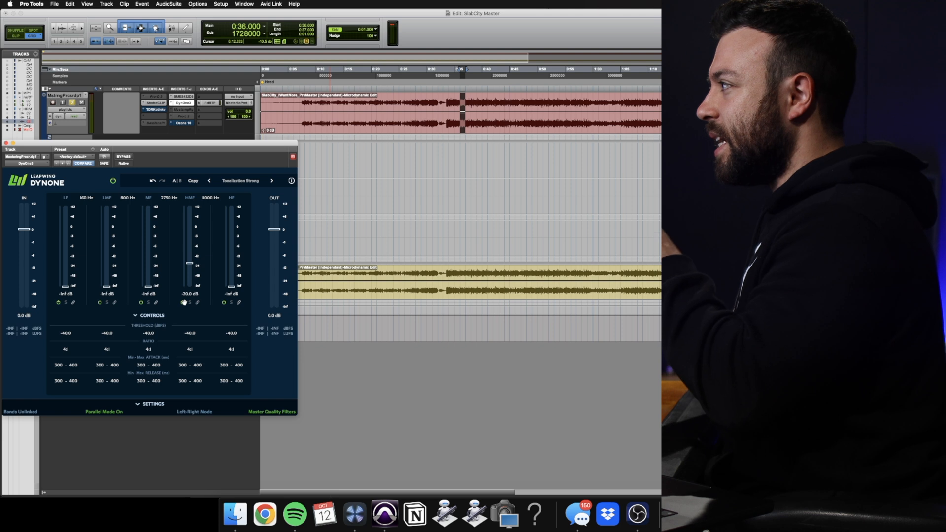
left_click_drag(14, 146, 20, 149)
left_click(10, 143)
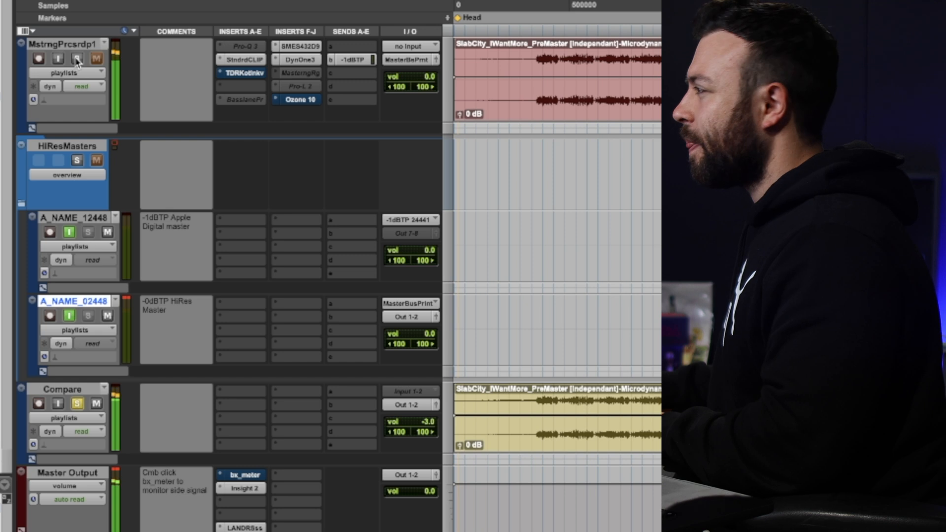
Switch the solo from the Compare track to the processed mastering track during playback
left_click(77, 59)
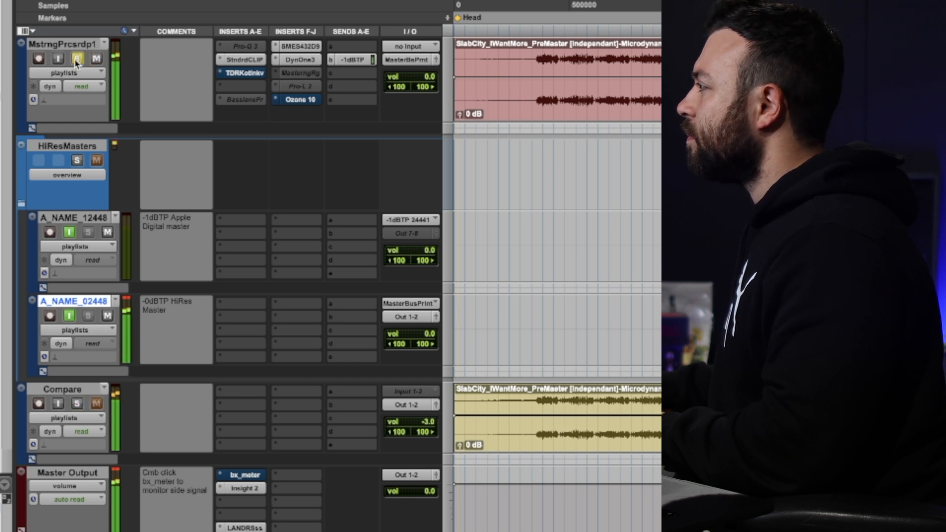
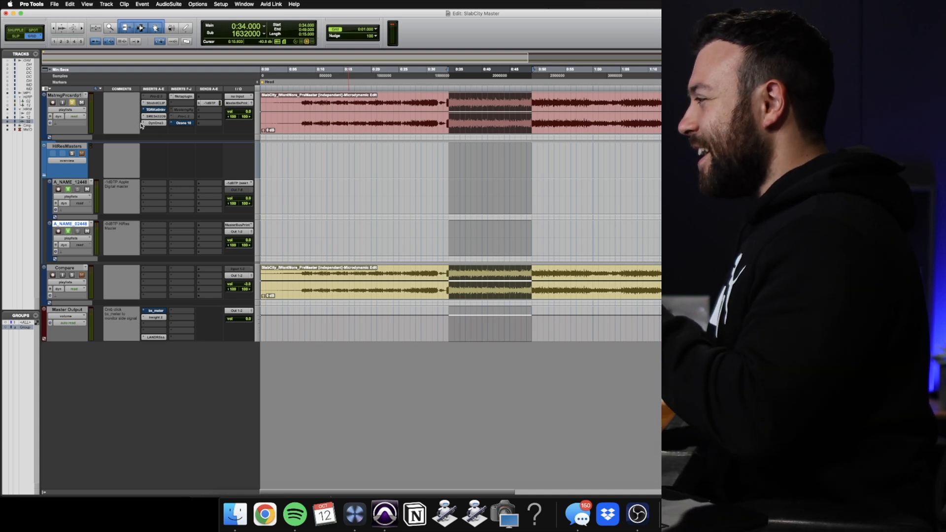
Review DynOne's band settings on the mastering track and close it, then select 0:33 to 0:50 and play that section
left_click(152, 123)
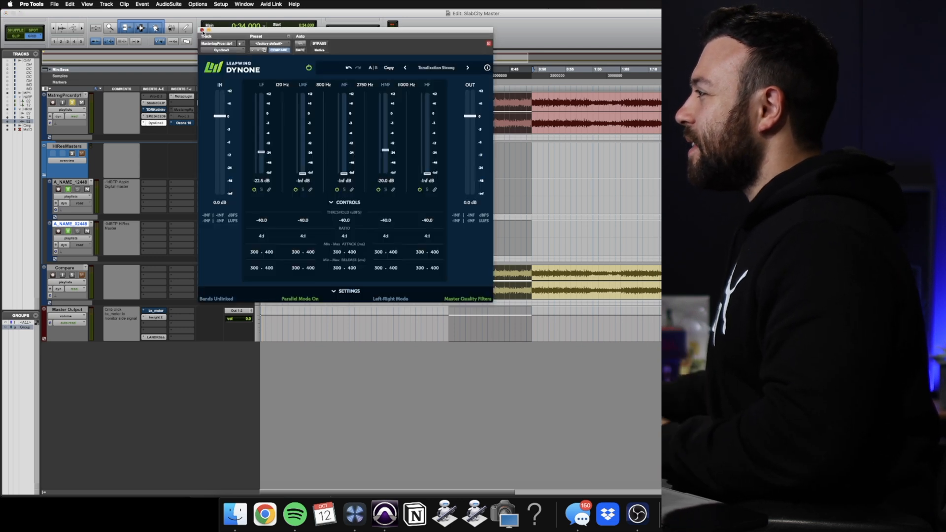
left_click(202, 30)
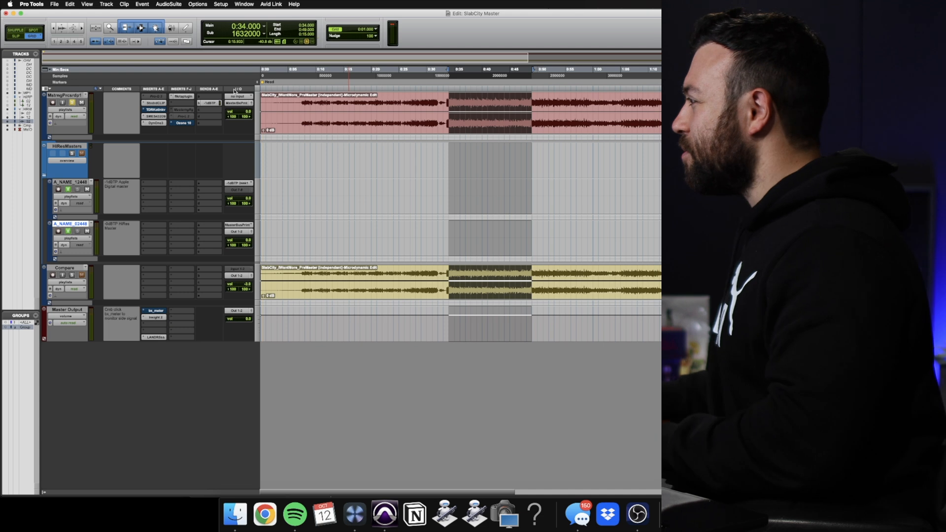
left_click_drag(443, 72, 538, 67)
key("space")
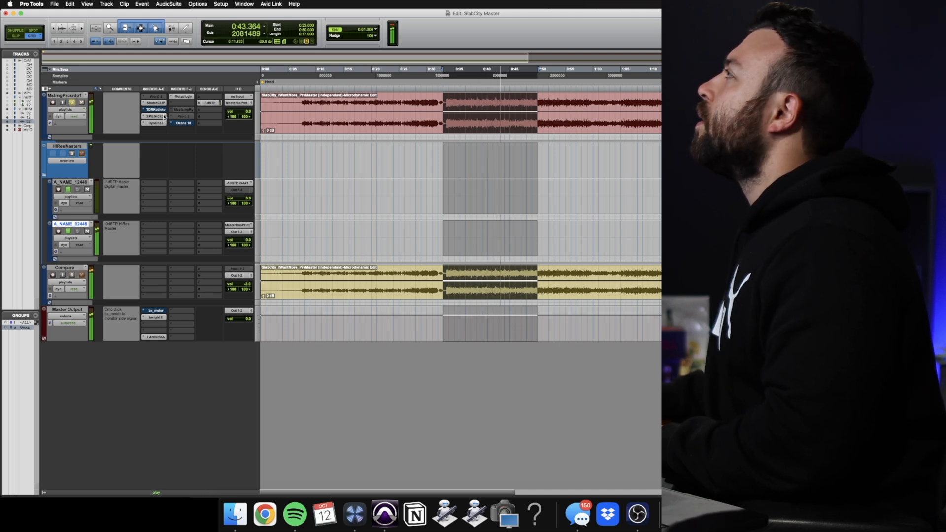
key("space")
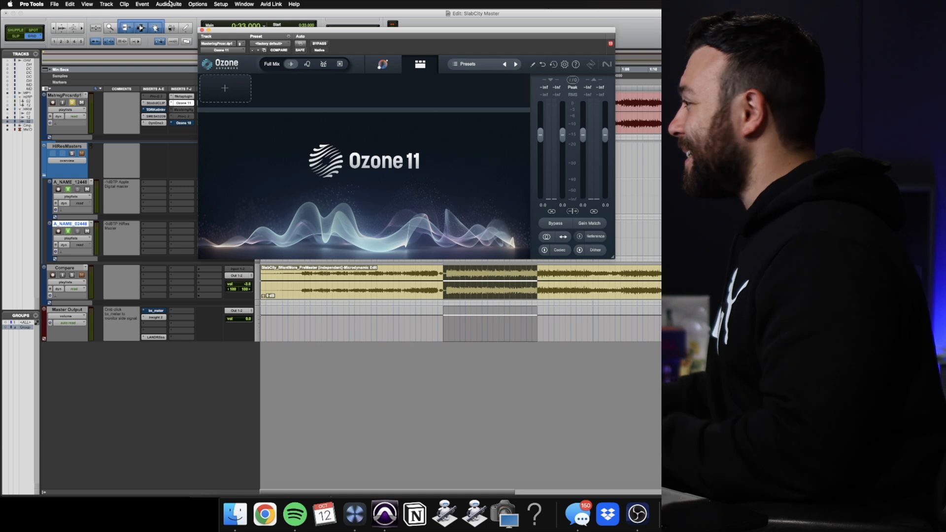
Add the Vintage Limiter and Maximizer modules to Ozone 11 on the mastering track
left_click(229, 89)
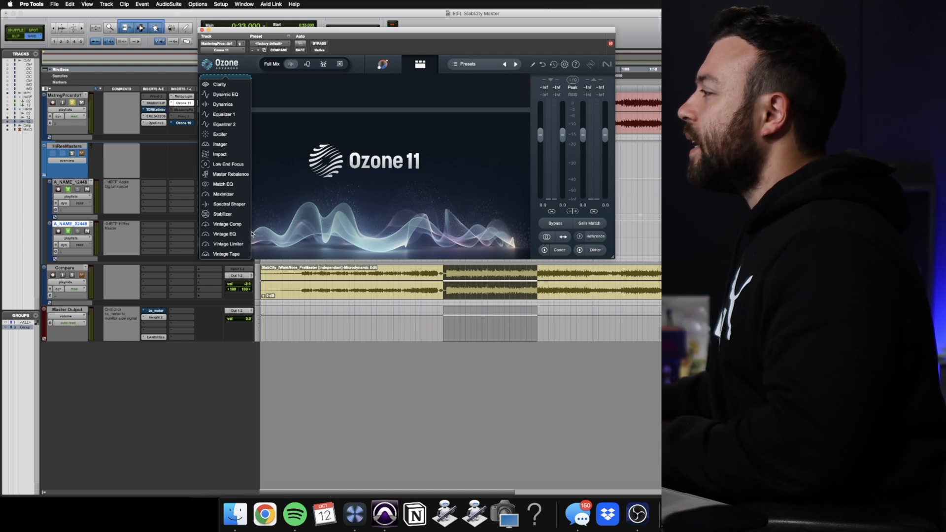
left_click(244, 245)
left_click(279, 93)
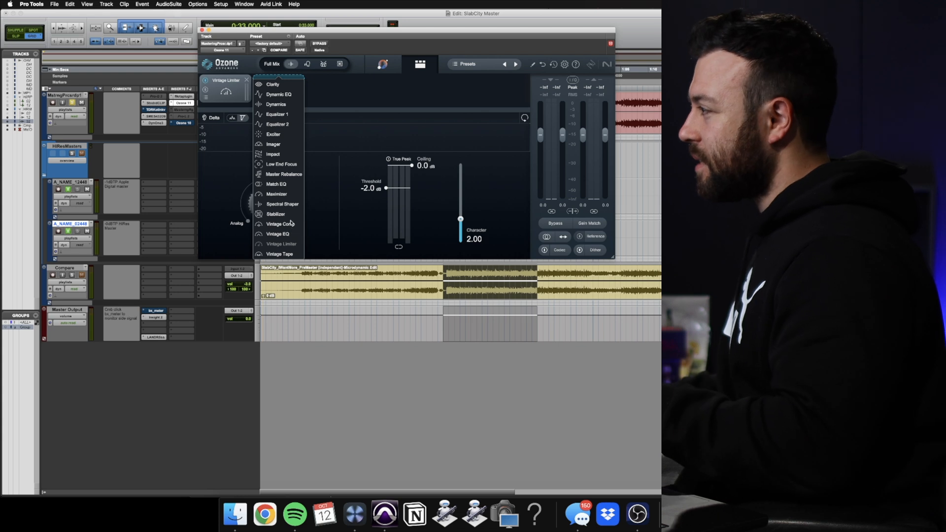
left_click(276, 195)
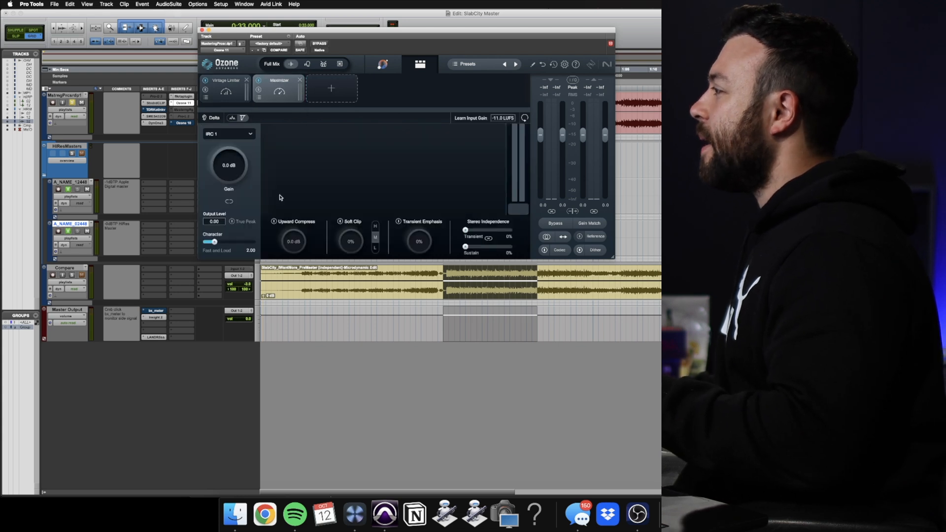
Reposition the Ozone 11 window and, with the Vintage Limiter in Analog mode, lower its threshold to -7.8 dB during playback
left_click(226, 100)
left_click(260, 219)
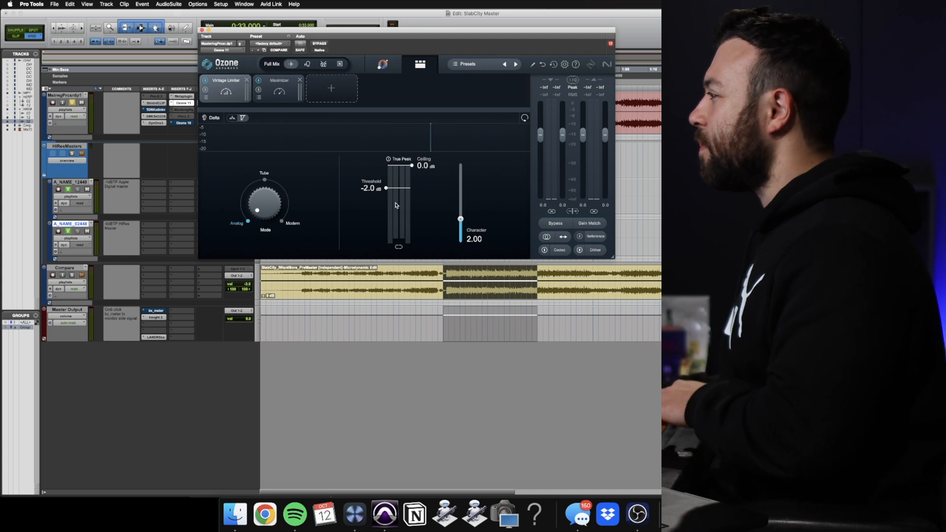
left_click_drag(470, 28, 332, 110)
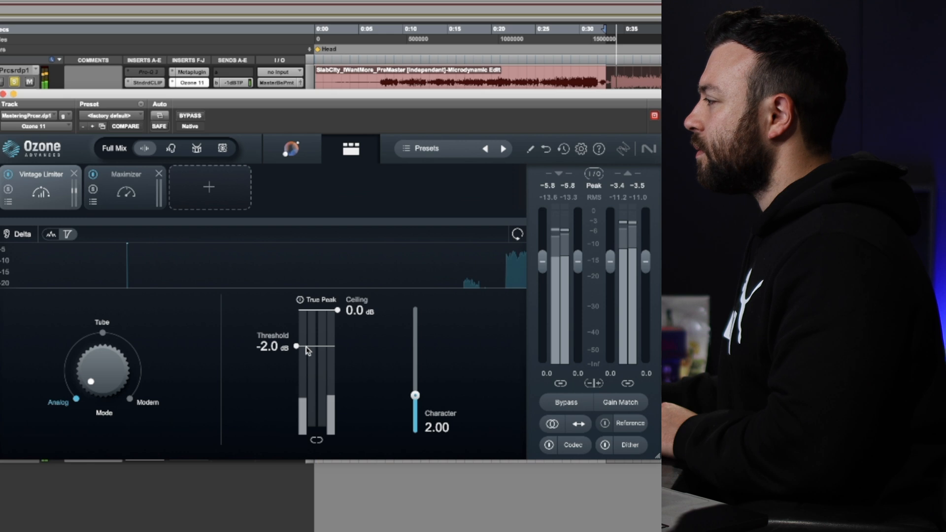
left_click_drag(291, 333, 292, 357)
left_click_drag(310, 391, 311, 398)
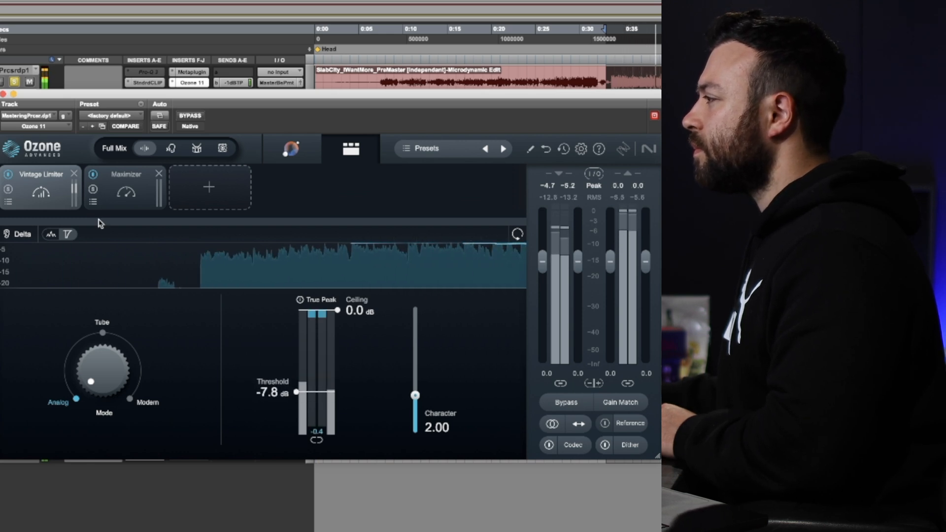
Fine-tune the Vintage Limiter threshold to -7.3 dB while listening to its delta signal, and turn Delta off
left_click(22, 235)
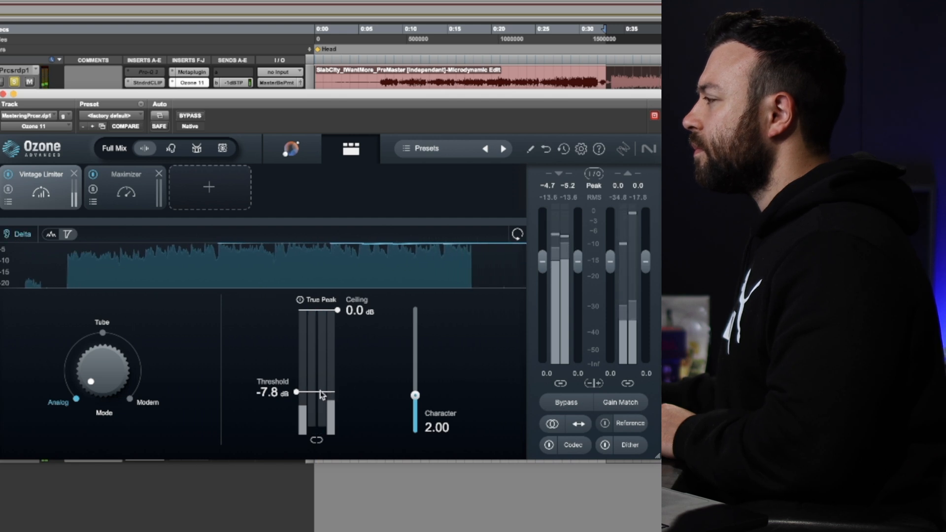
left_click(324, 392)
left_click_drag(324, 393, 326, 391)
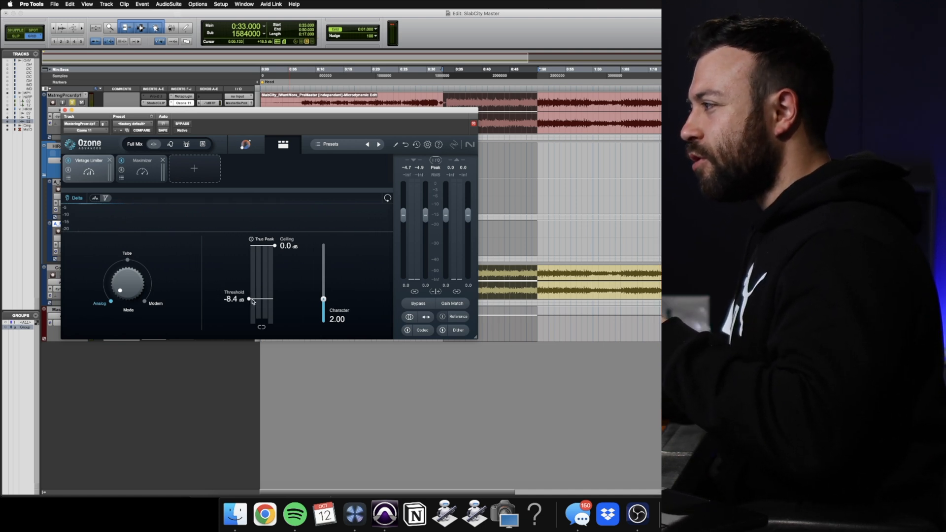
left_click_drag(252, 302, 252, 303)
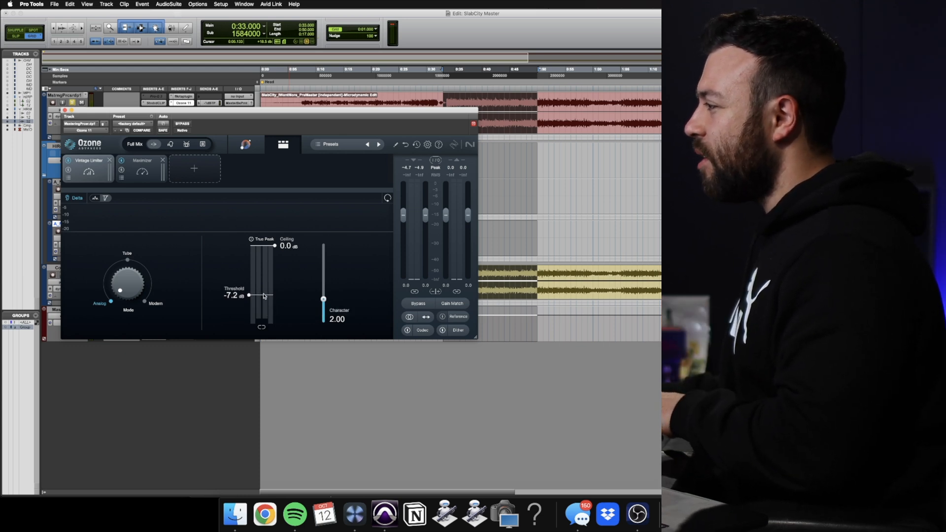
left_click_drag(264, 297, 264, 296)
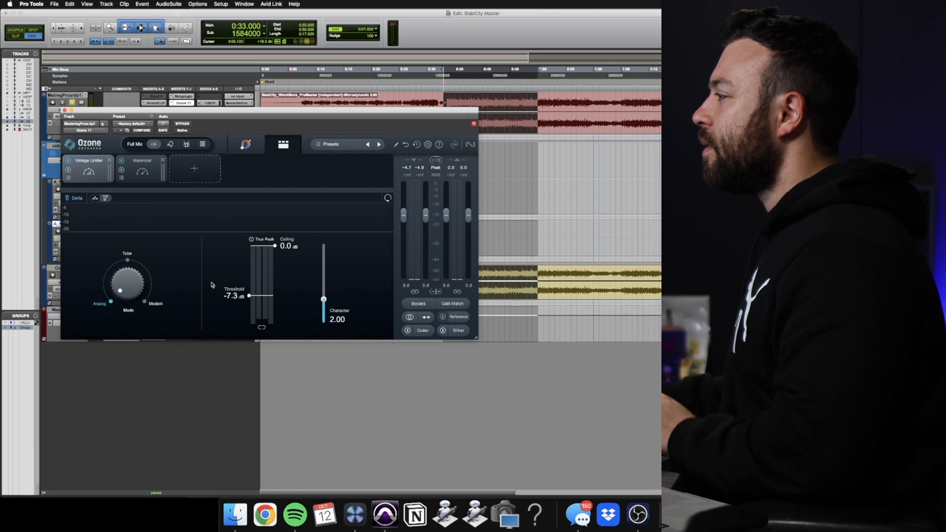
key("space")
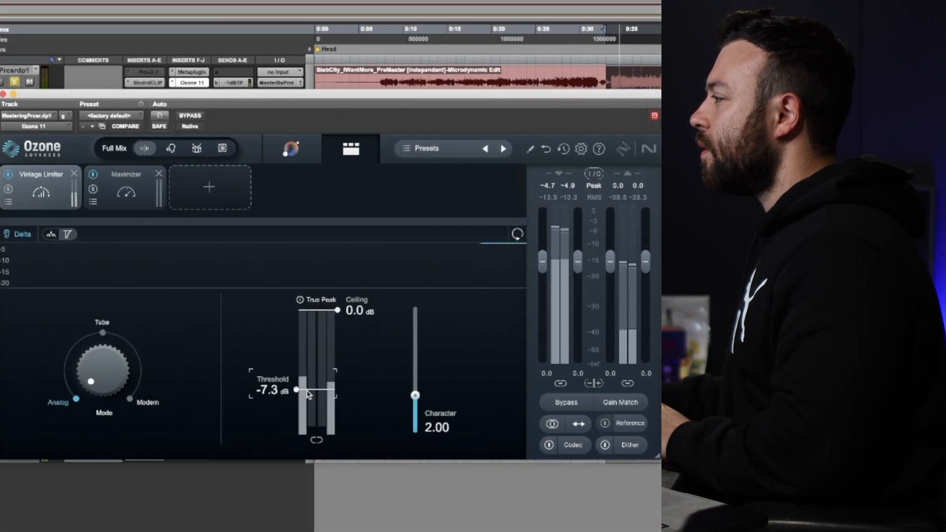
mouse_move(307, 391)
left_mouse_down()
mouse_move(307, 405)
mouse_move(311, 394)
left_mouse_up()
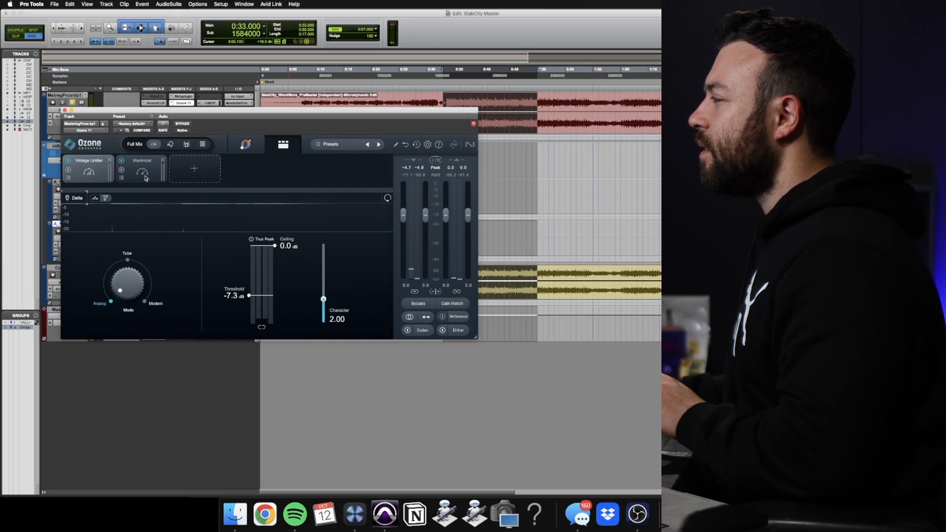
Set the Maximizer to IRC 4 - Transient mode with +2.0 dB of gain
left_click(142, 181)
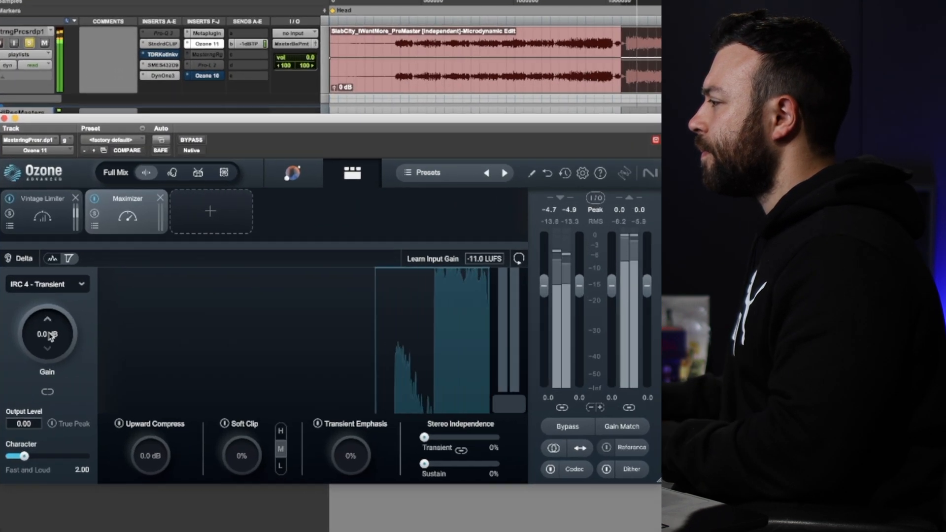
double_click(54, 334)
type("2")
key("Return")
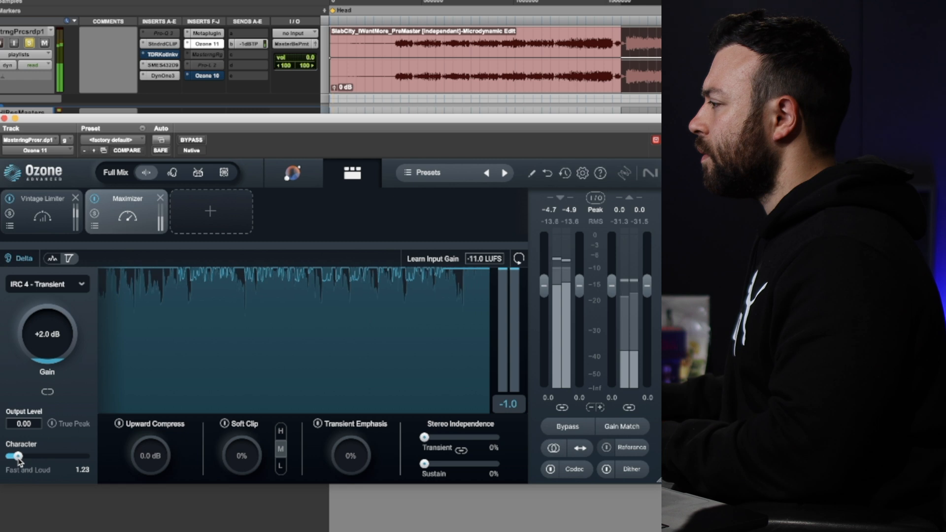
Enable the Maximizer's Soft Clip at 2% in the H setting and lower its Character to 1.01 while monitoring the delta
left_click(224, 423)
left_click_drag(240, 458, 241, 454)
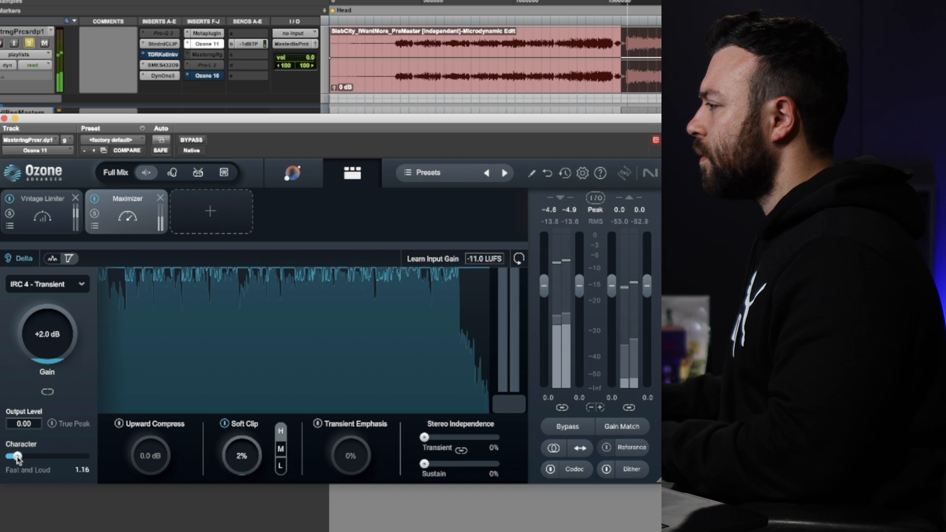
left_click_drag(19, 459, 16, 458)
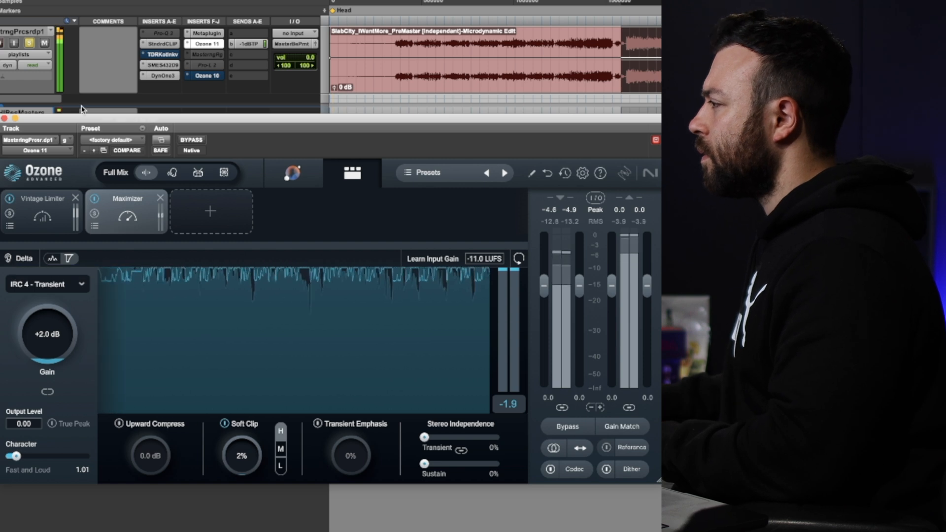
Close Ozone 11 and open Insight 2 on the Master Output, returning from the enlarged spectrum to the full metering layout to check loudness
left_click(4, 119)
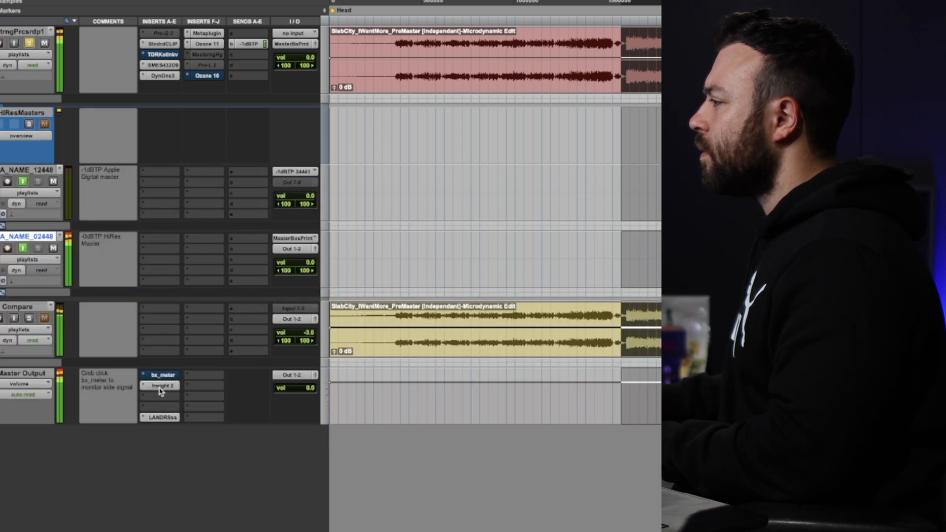
left_click(162, 388)
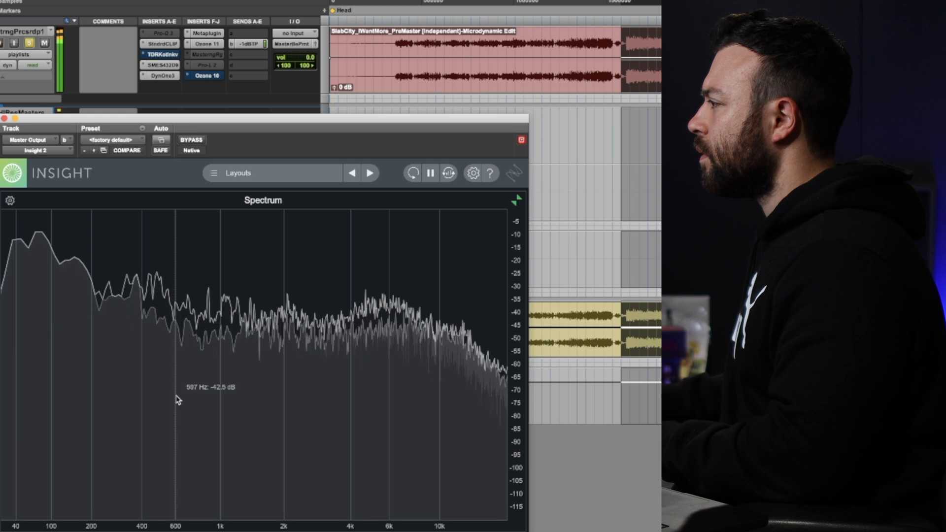
left_click(512, 203)
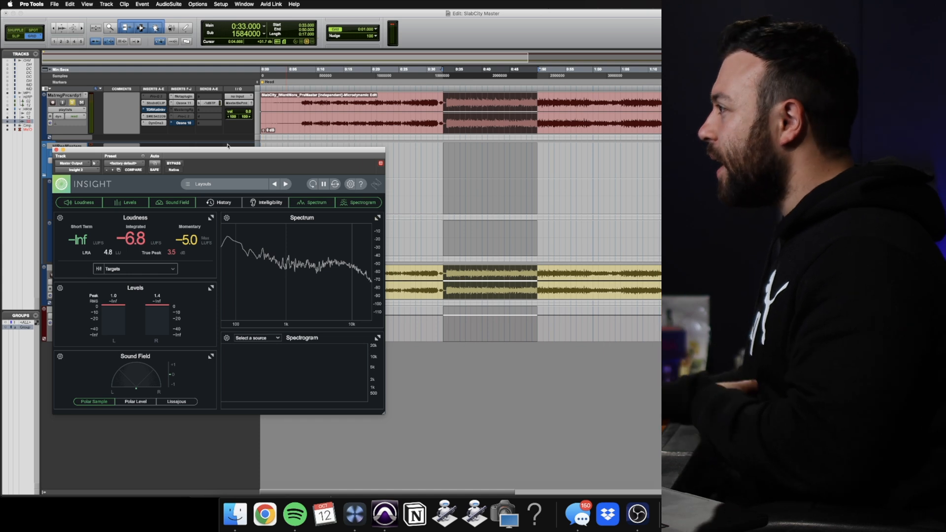
Move Ozone 11 down one insert slot on the mastering track and insert a second Sontec MES-432D9D equalizer ahead of it
left_click(157, 124)
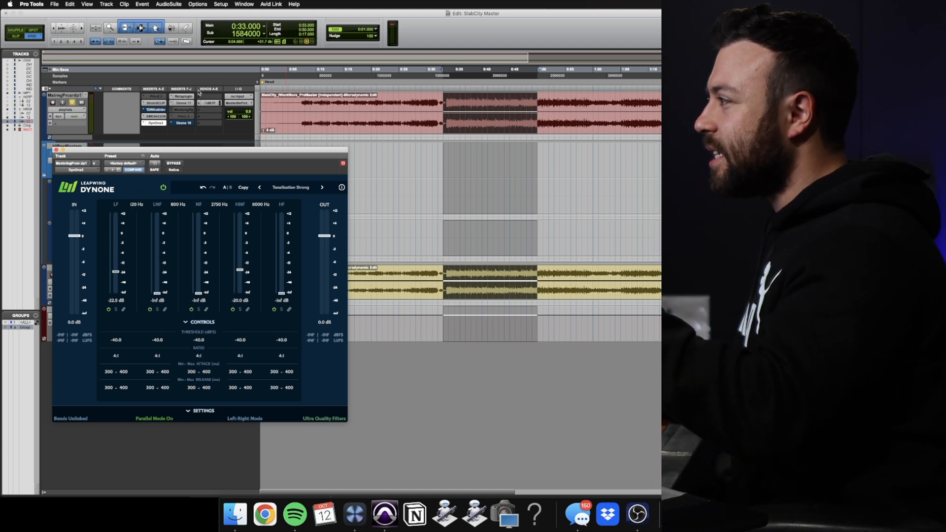
left_click(191, 104)
left_click_drag(192, 108, 192, 106)
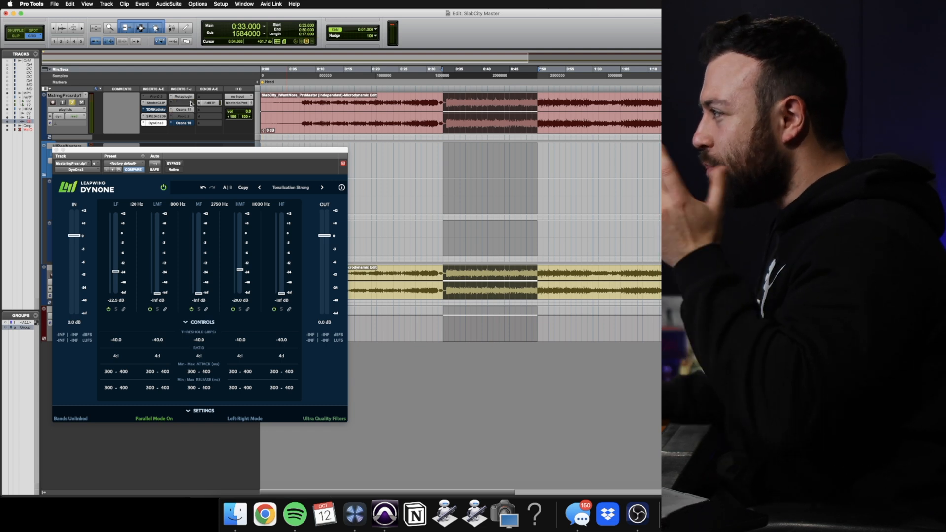
left_click(187, 103)
left_click(193, 91)
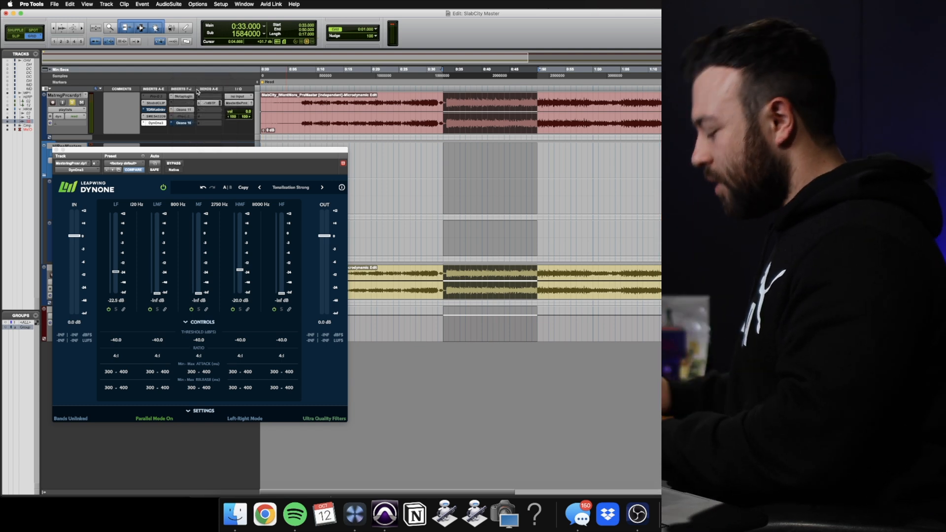
type("432")
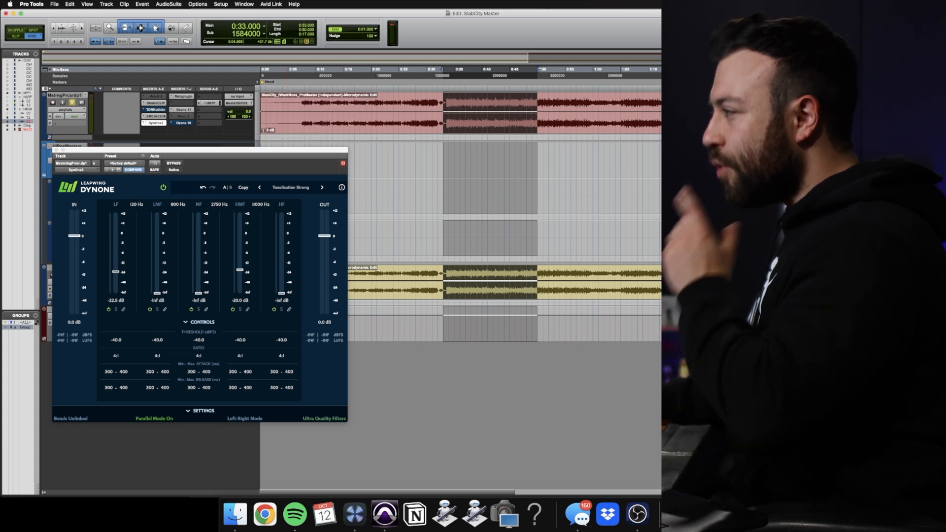
key("Return")
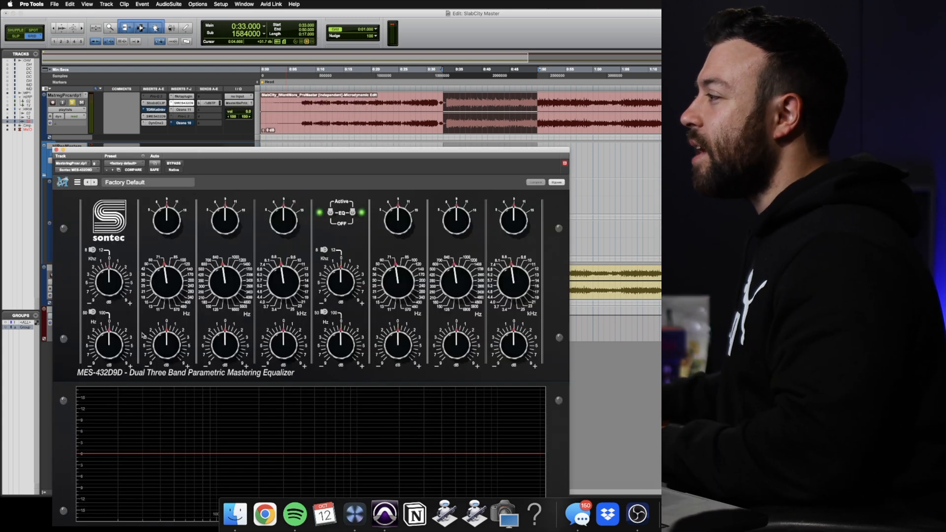
Toggle the new Sontec's low-shelf frequency and apply a slight low-shelf cut, then select 0:34 to 0:44 for playback
left_click(95, 314)
left_click_drag(109, 350, 107, 360)
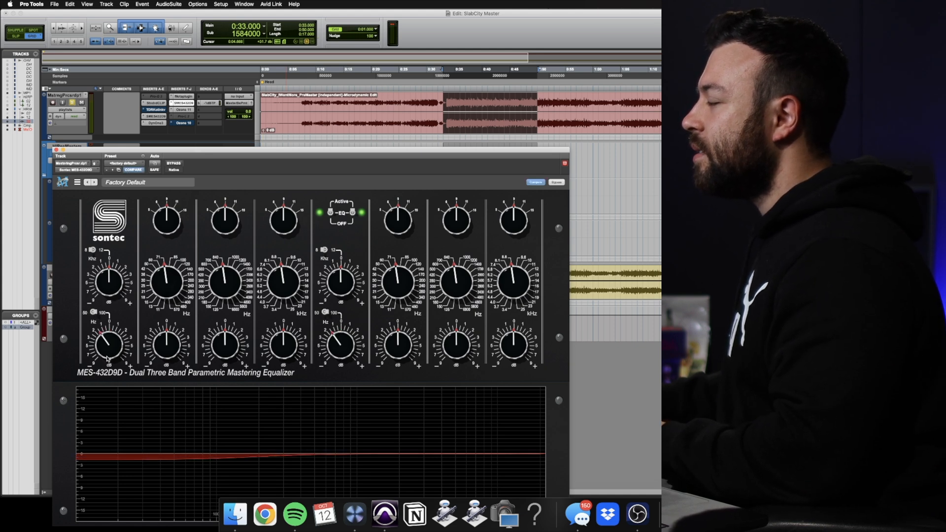
left_click_drag(451, 73, 509, 74)
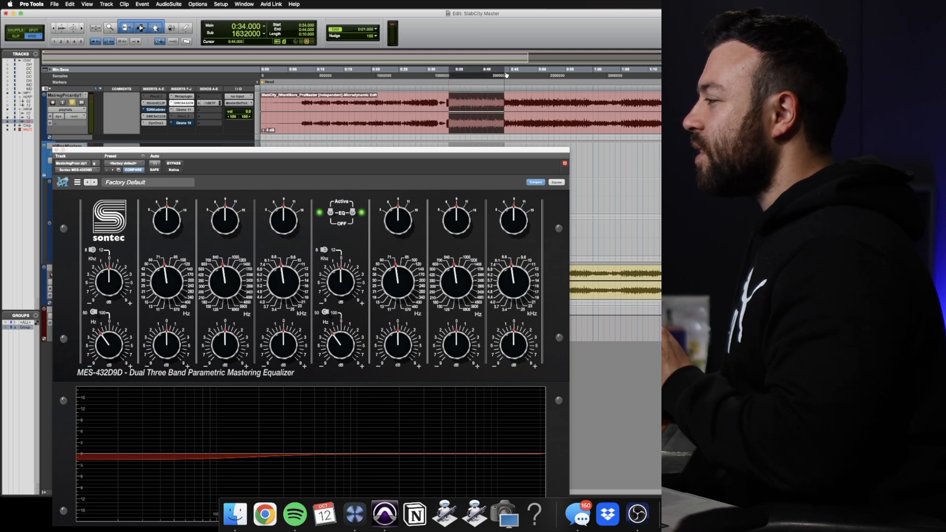
Reset the Sontec low-shelf gain to 0 dB, exaggerate the cut during looped playback, and bring it back to a moderate cut
left_click(125, 339)
left_click(106, 335, "alt")
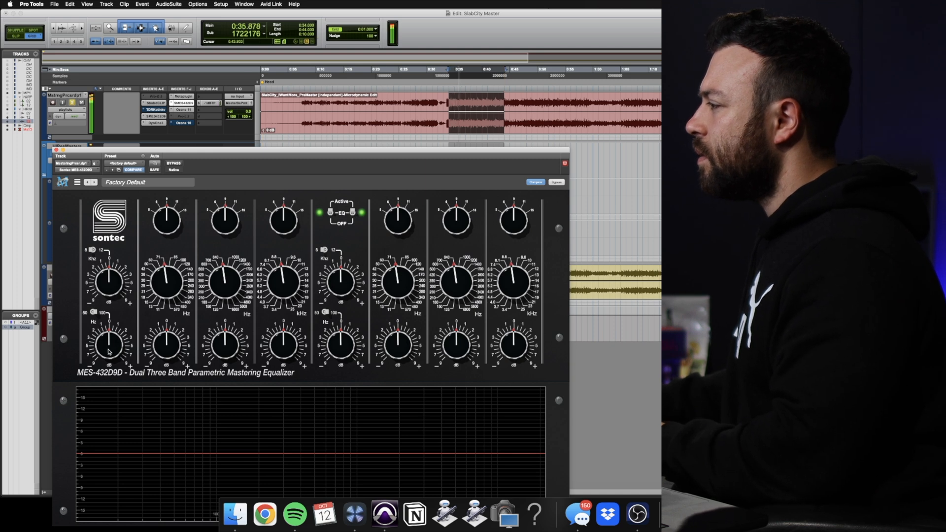
left_click_drag(109, 342, 109, 410)
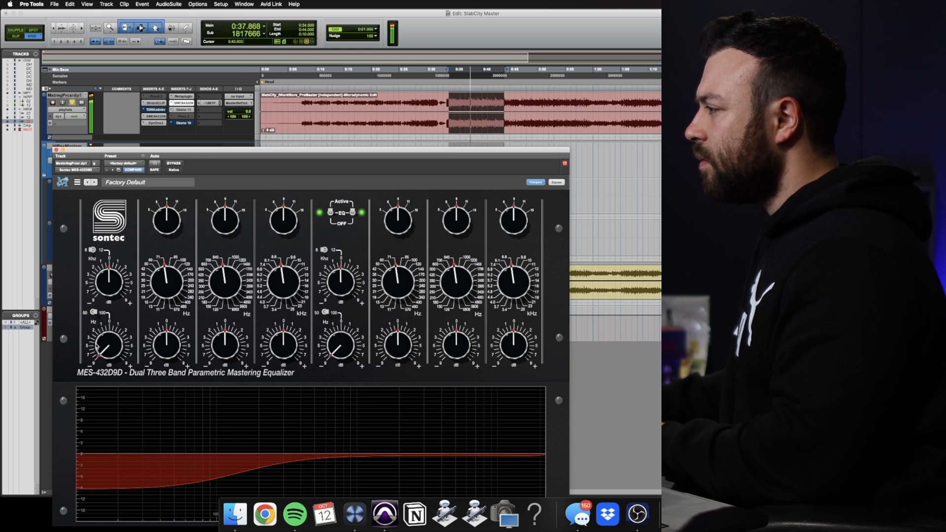
left_click_drag(106, 350, 106, 321)
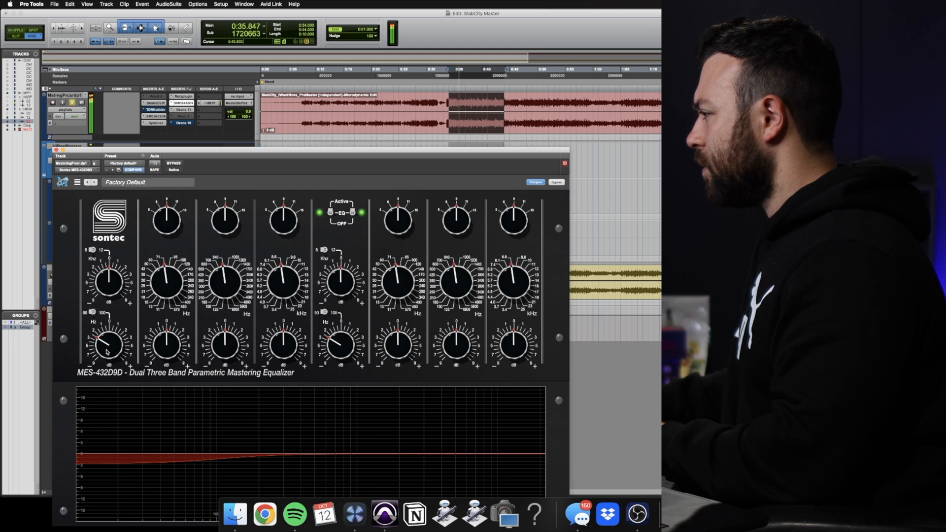
Compare the second Sontec with and without bypass during playback, and ease its low-shelf cut to a slighter amount
left_click(169, 166)
left_click(173, 165)
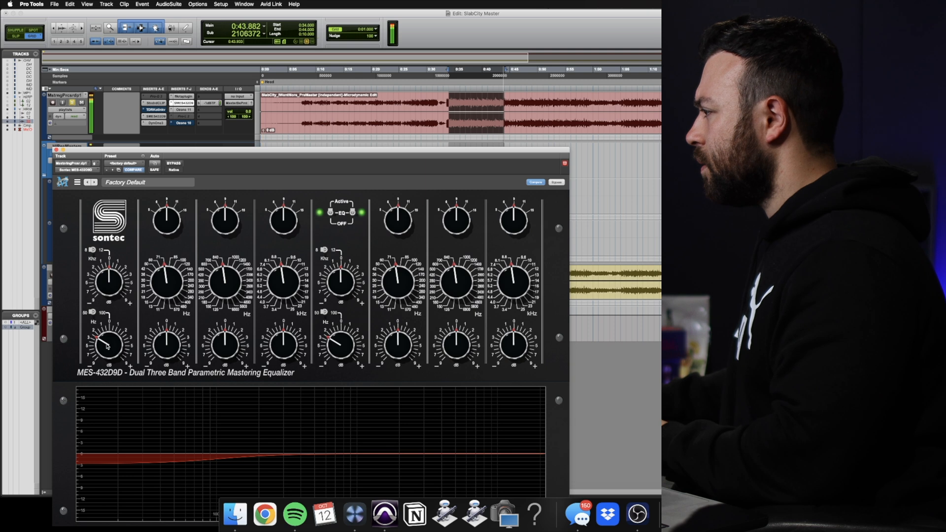
left_click_drag(106, 343, 105, 341)
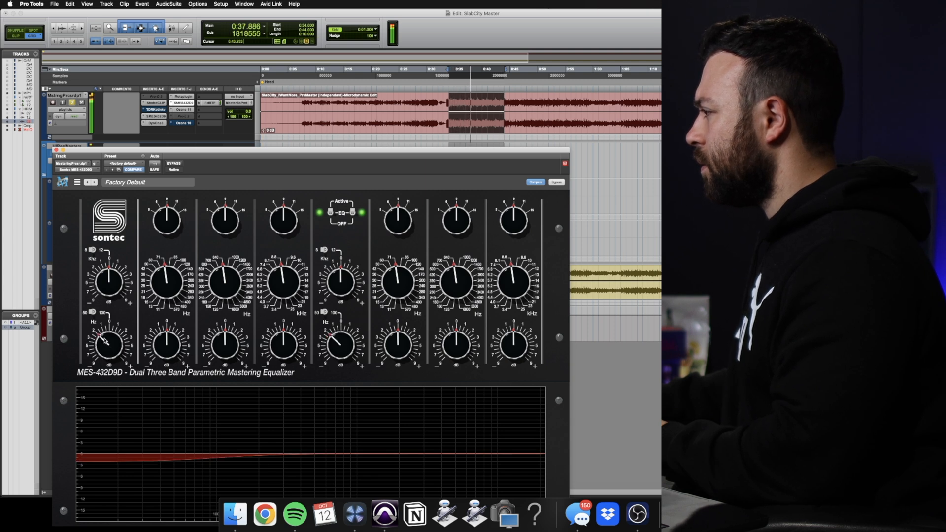
left_click_drag(105, 341, 105, 338)
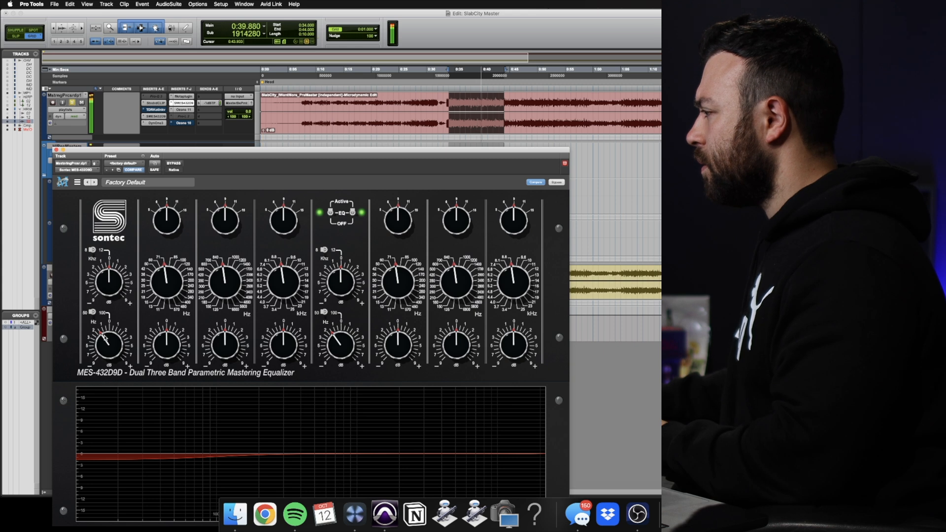
Compare the second Sontec with and without bypass during playback, and deepen its low-shelf cut slightly
left_click(171, 166)
left_click(171, 166)
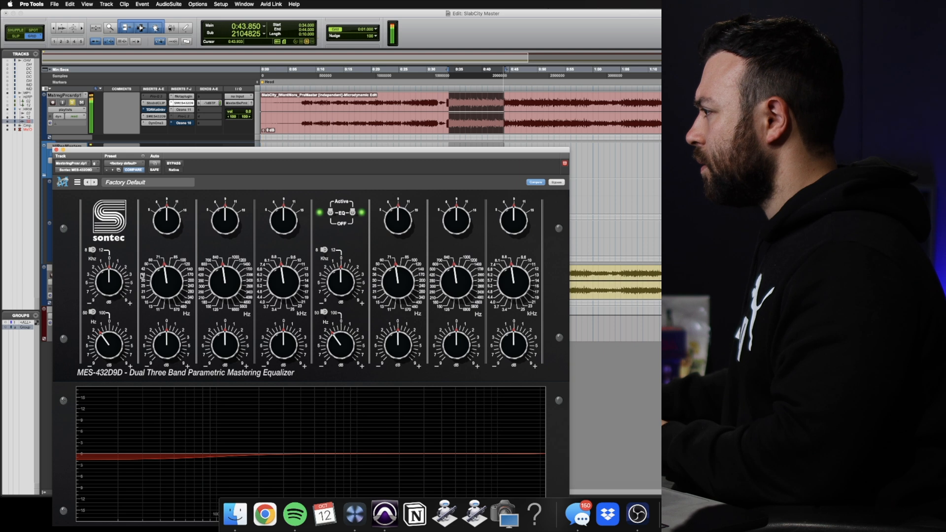
left_click_drag(107, 343, 106, 345)
Audition an exaggerated high-shelf boost on the second Sontec, switch the shelf to 12 kHz, and settle on a very slight cut
left_click_drag(112, 281, 125, 222)
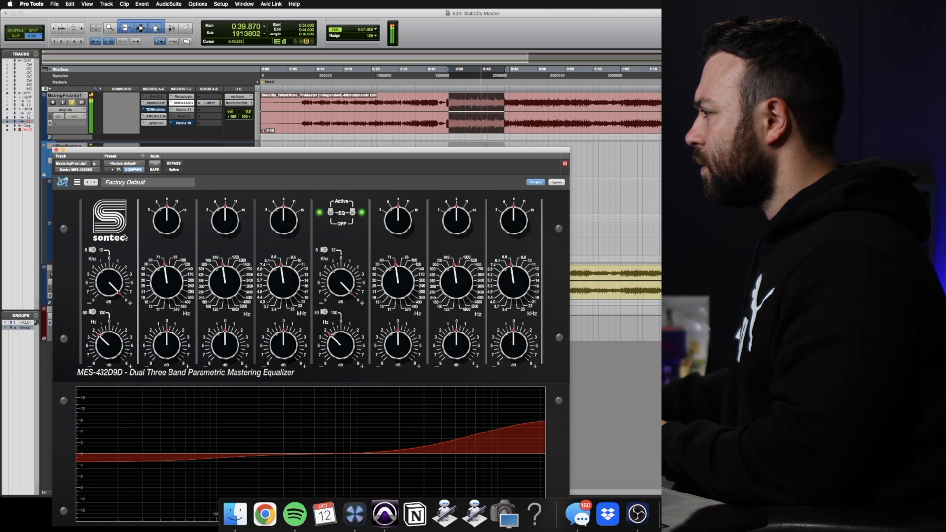
left_click(94, 250)
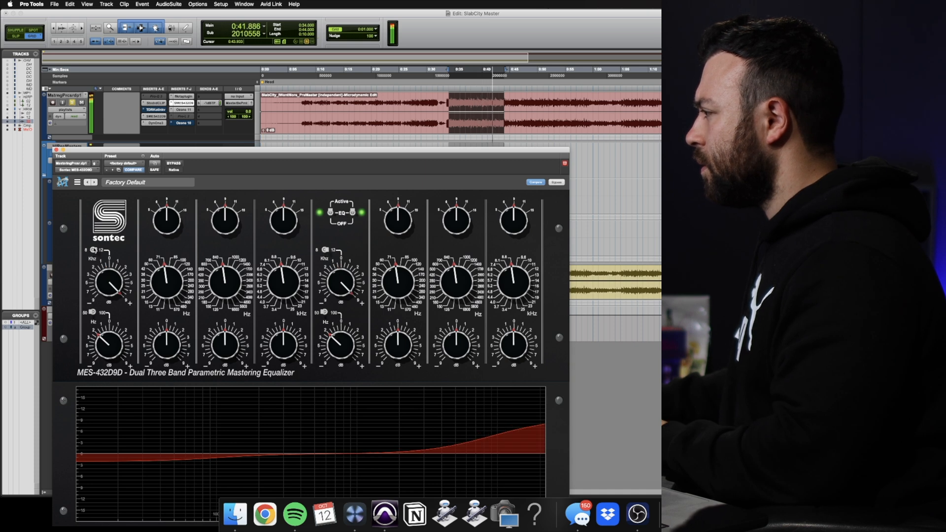
left_click_drag(102, 294, 105, 340)
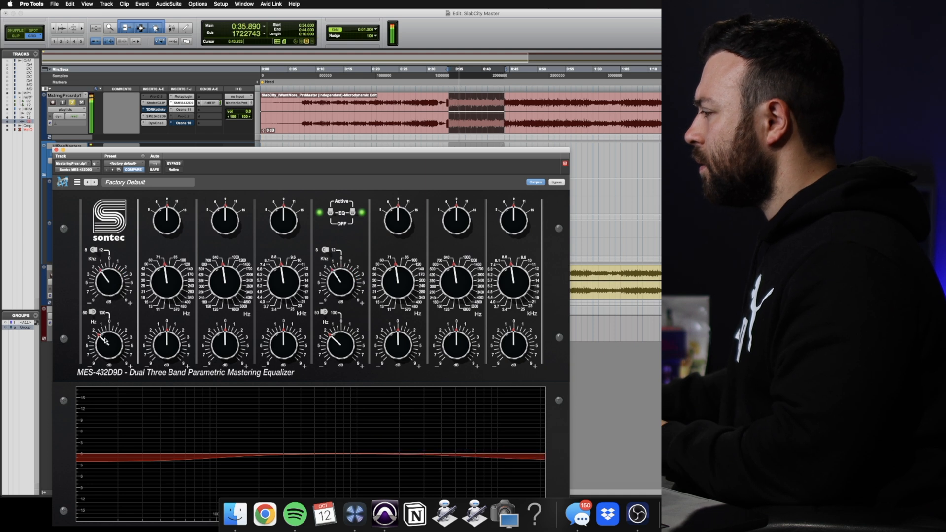
left_click(174, 163)
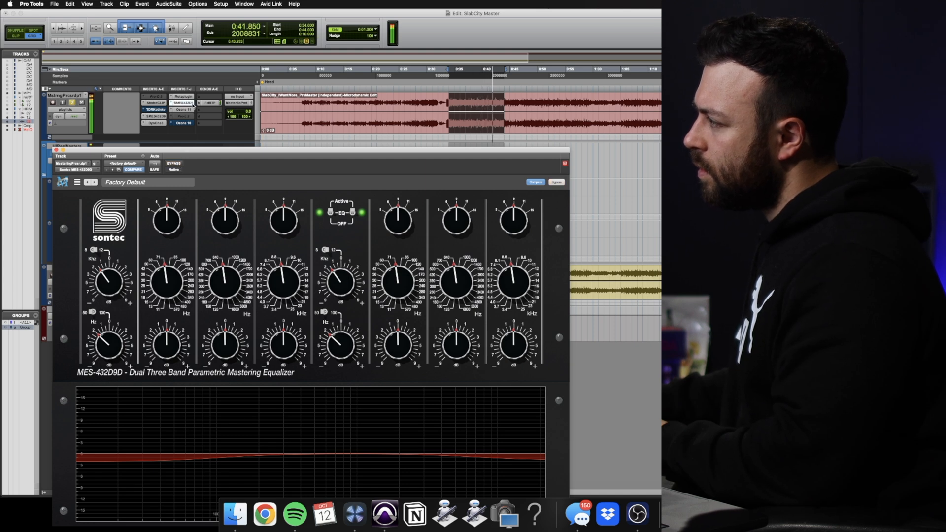
left_click_drag(115, 287, 115, 285)
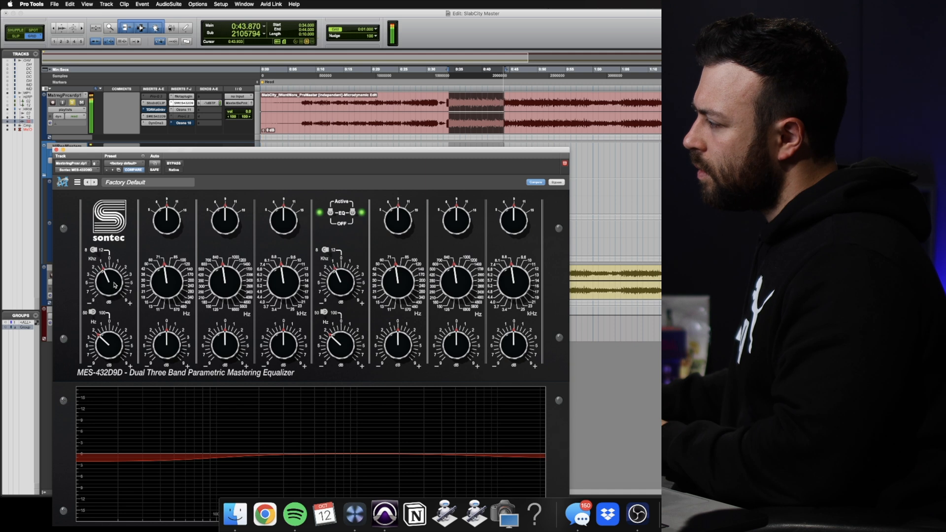
Open Ozone 11 on the mastering track, monitor the Vintage Limiter's delta signal, and set its threshold to -7.5 dB
left_click(186, 112)
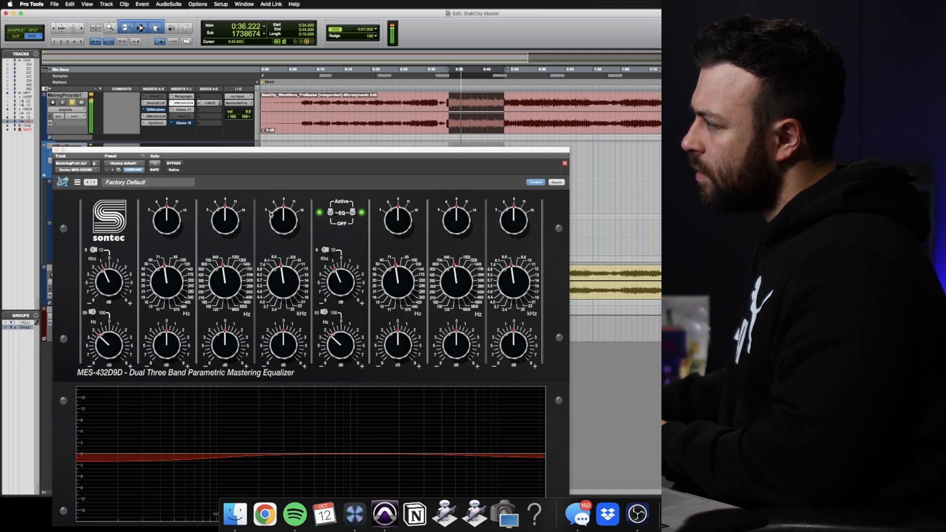
left_click(183, 110)
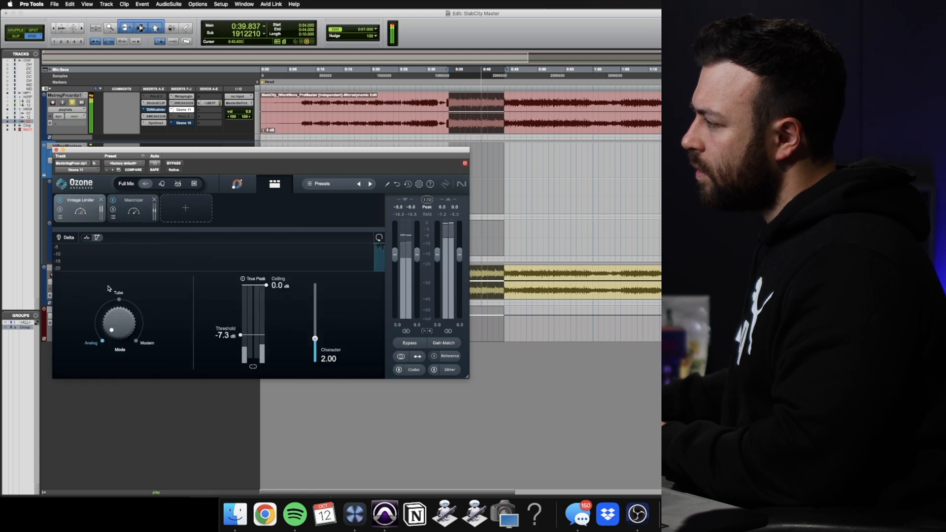
left_click(67, 237)
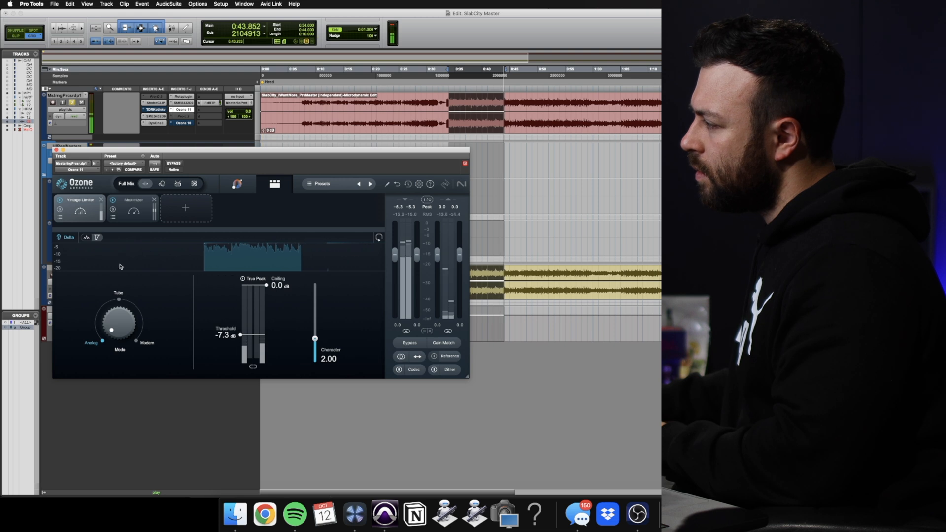
left_click(224, 335)
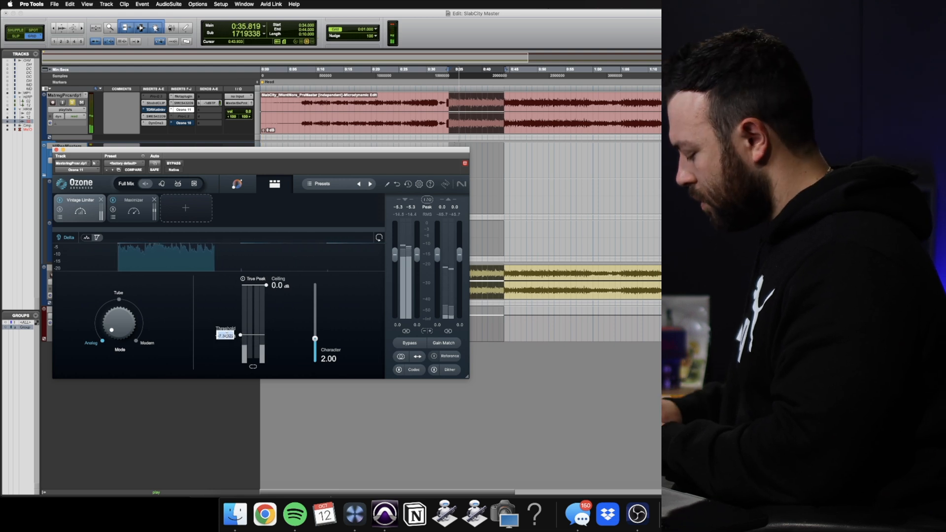
type("-7.5")
key("Return")
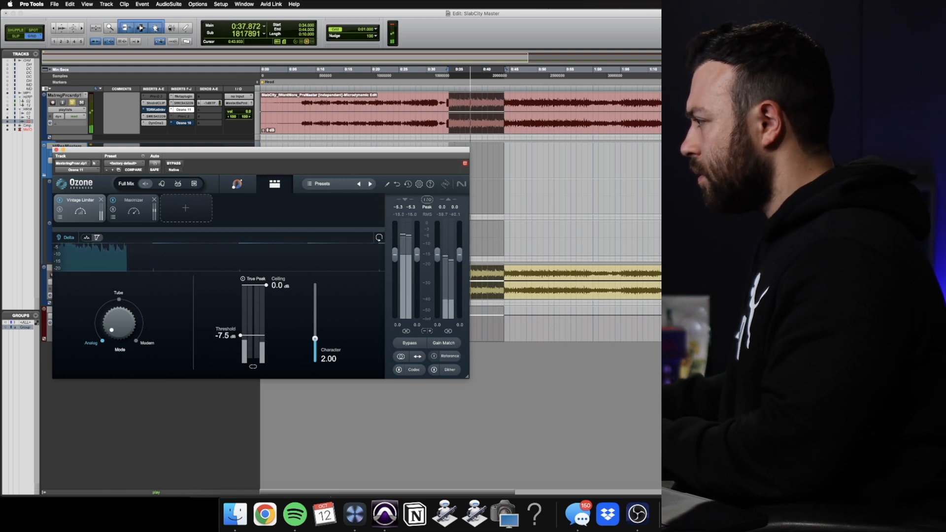
Lower the Vintage Limiter's threshold to -7.8 dB and turn off delta monitoring
double_click(225, 336)
type("-7")
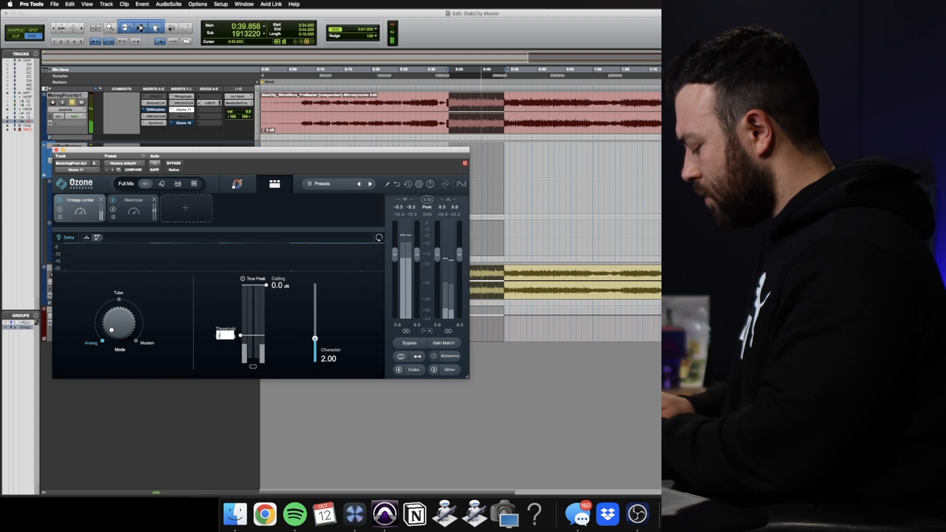
type(".8")
key("Return")
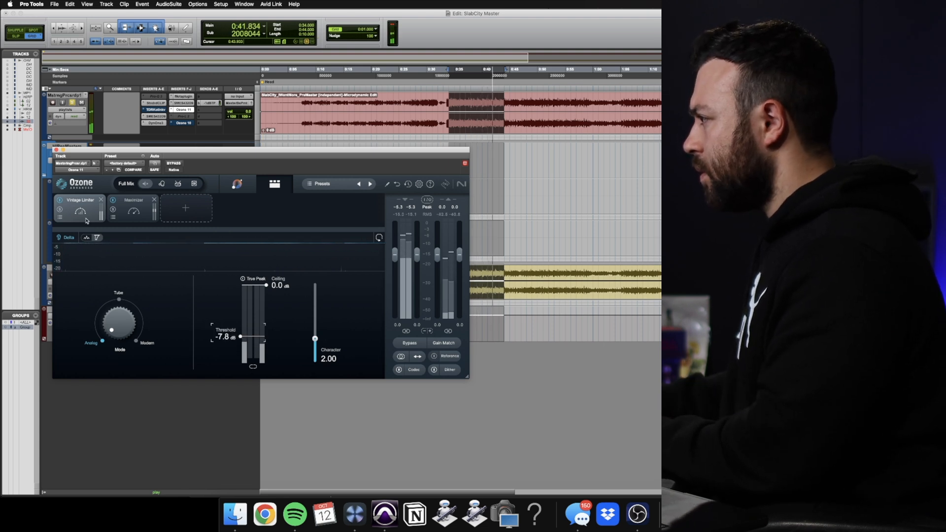
left_click(68, 239)
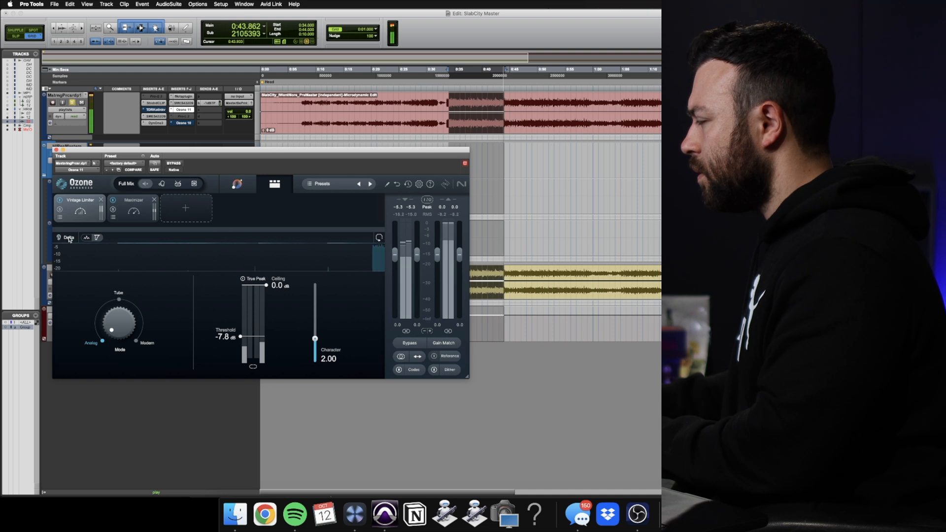
Close Ozone 11 and open Insight 2 on the Master Output to check the loudness, moving its window clear of the mastering track's inserts
left_click(55, 150)
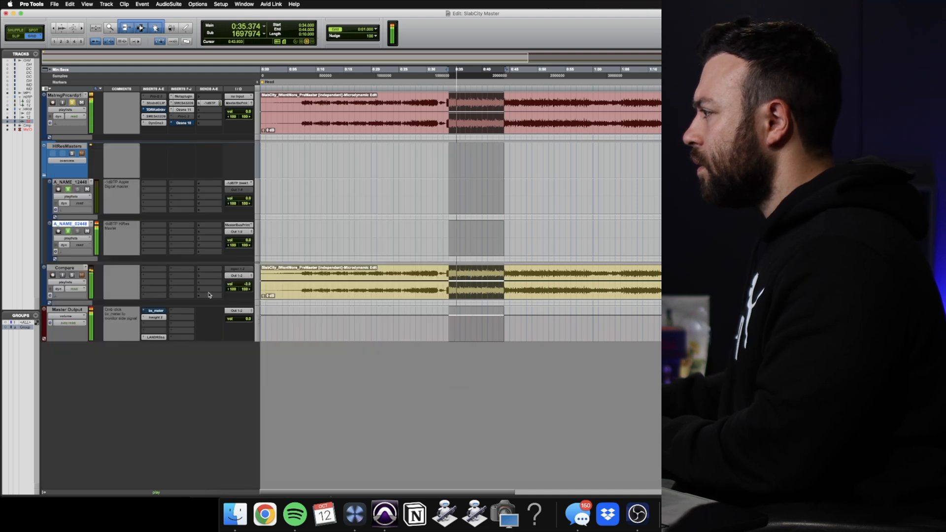
left_click(162, 318)
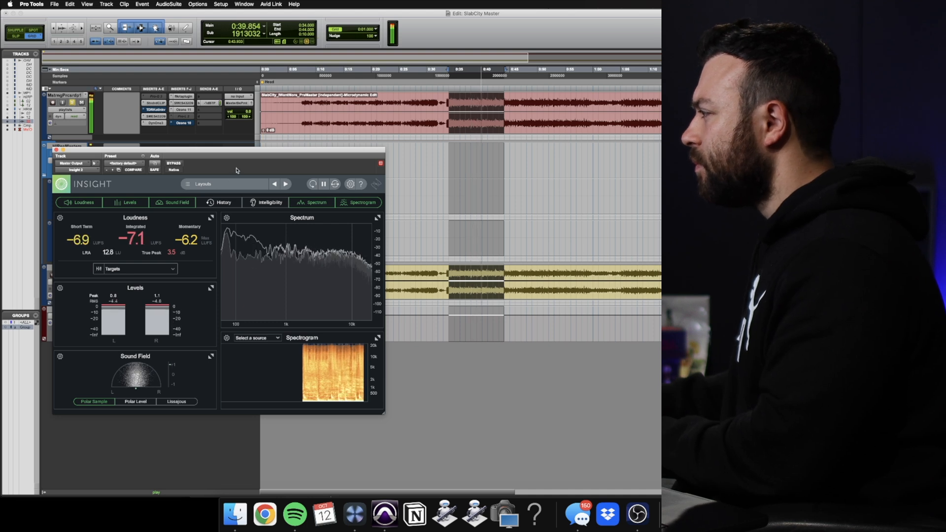
left_click_drag(213, 155, 277, 197)
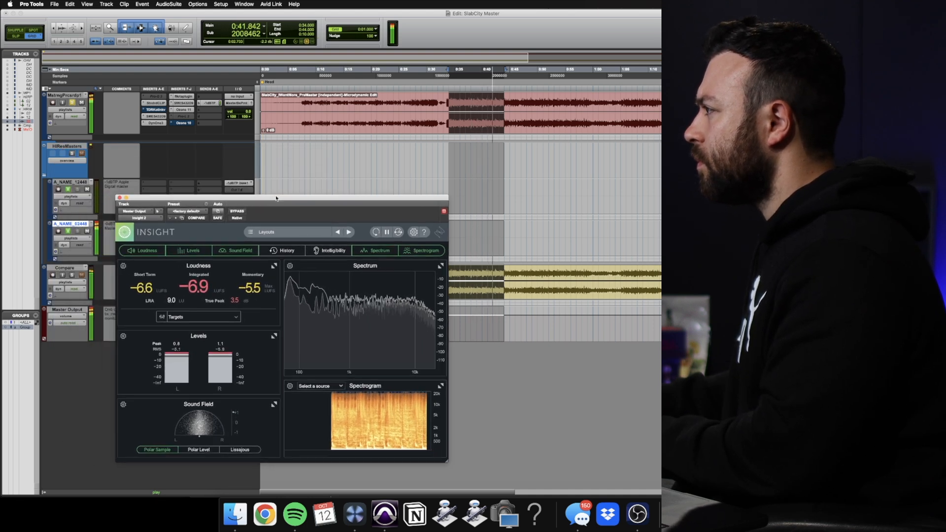